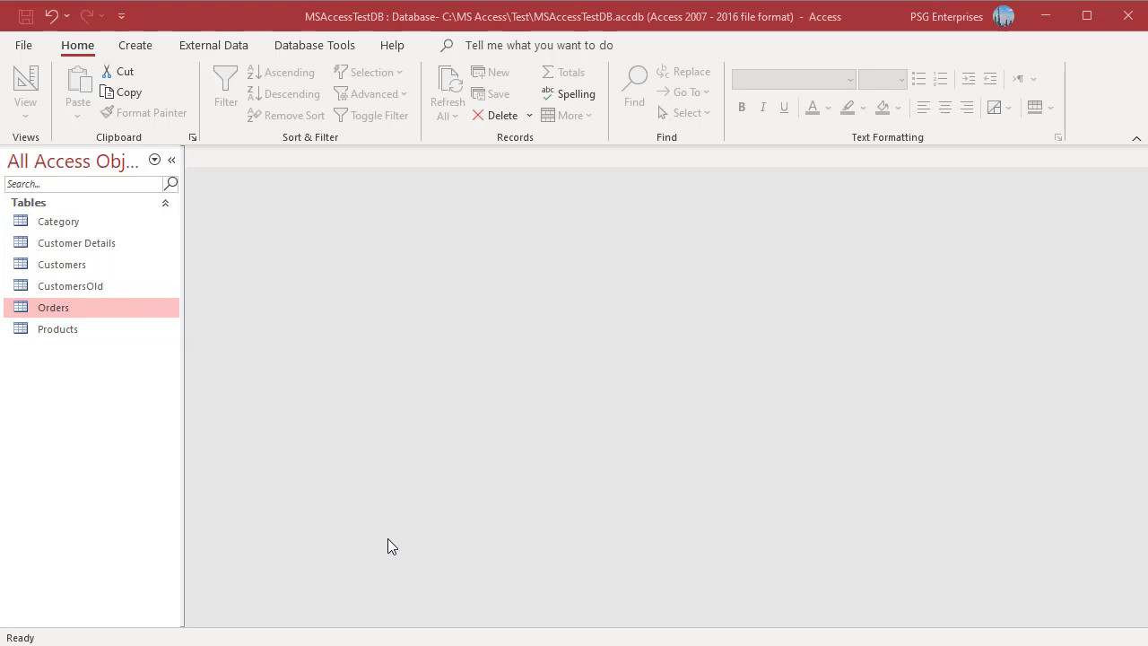
# Create a new blank query, Query1, in Design view from the Create tab.
pyautogui.click(135, 47)
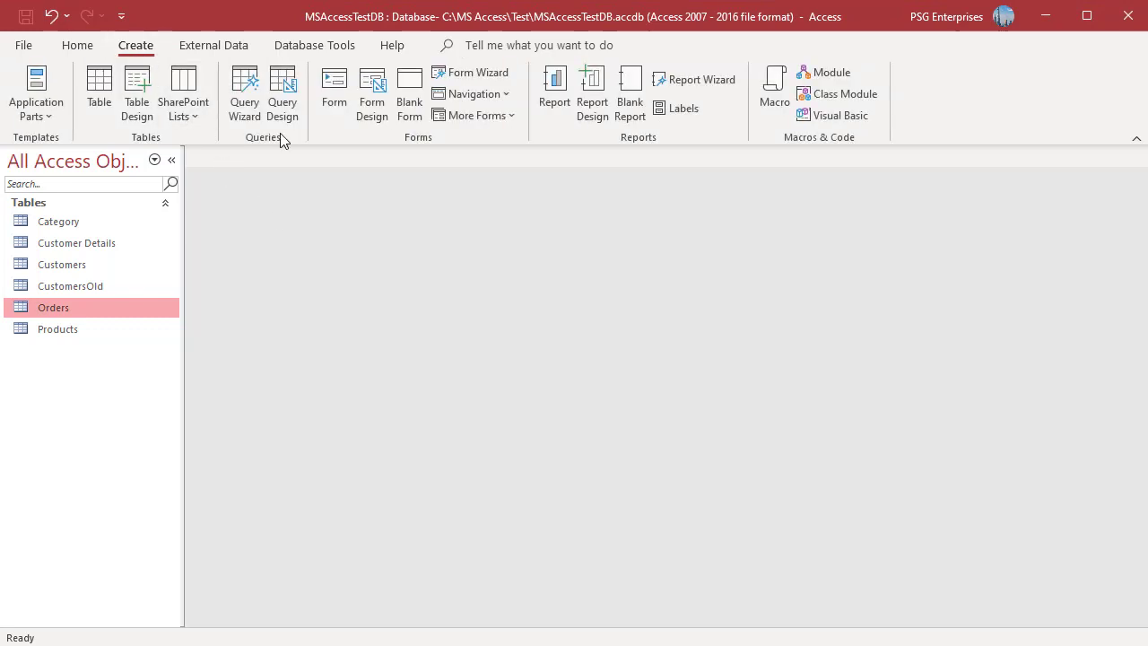
pyautogui.click(280, 105)
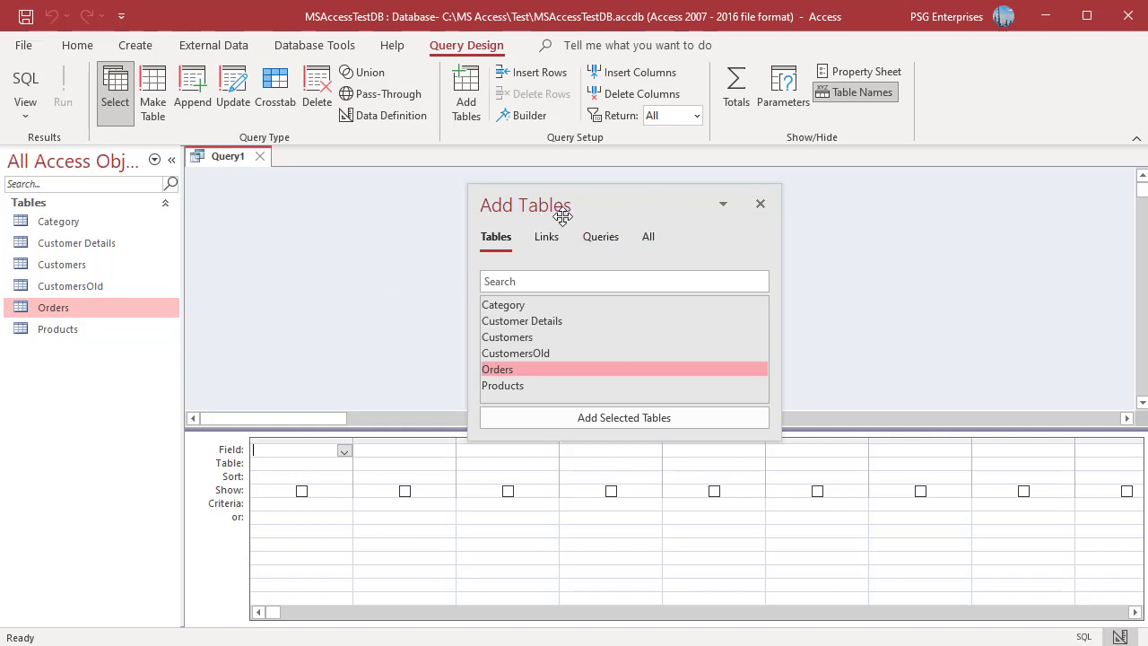
# Reopen the Add Tables pane and dock it on the right beside the empty Query1 design.
pyautogui.click(760, 204)
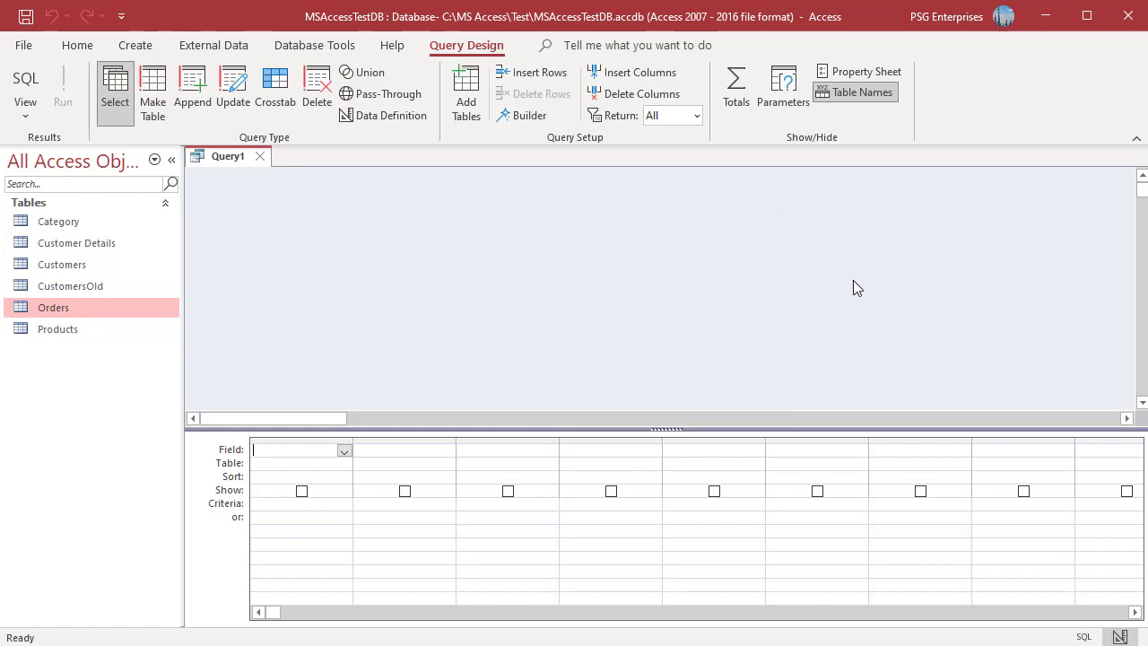
pyautogui.click(465, 100)
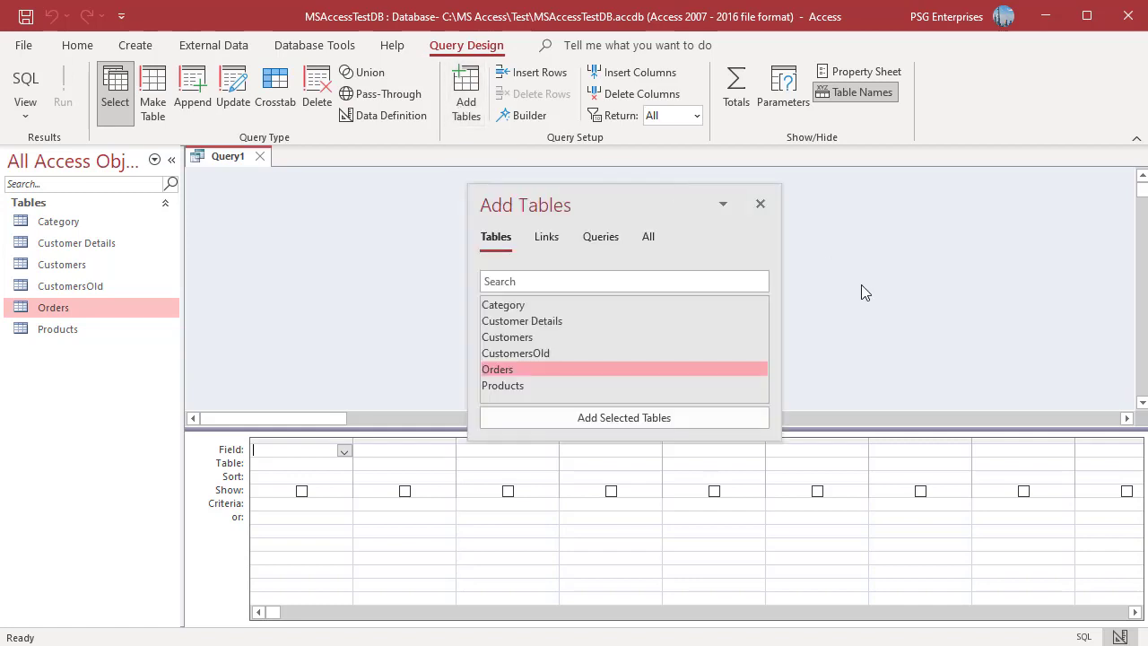
pyautogui.click(760, 204)
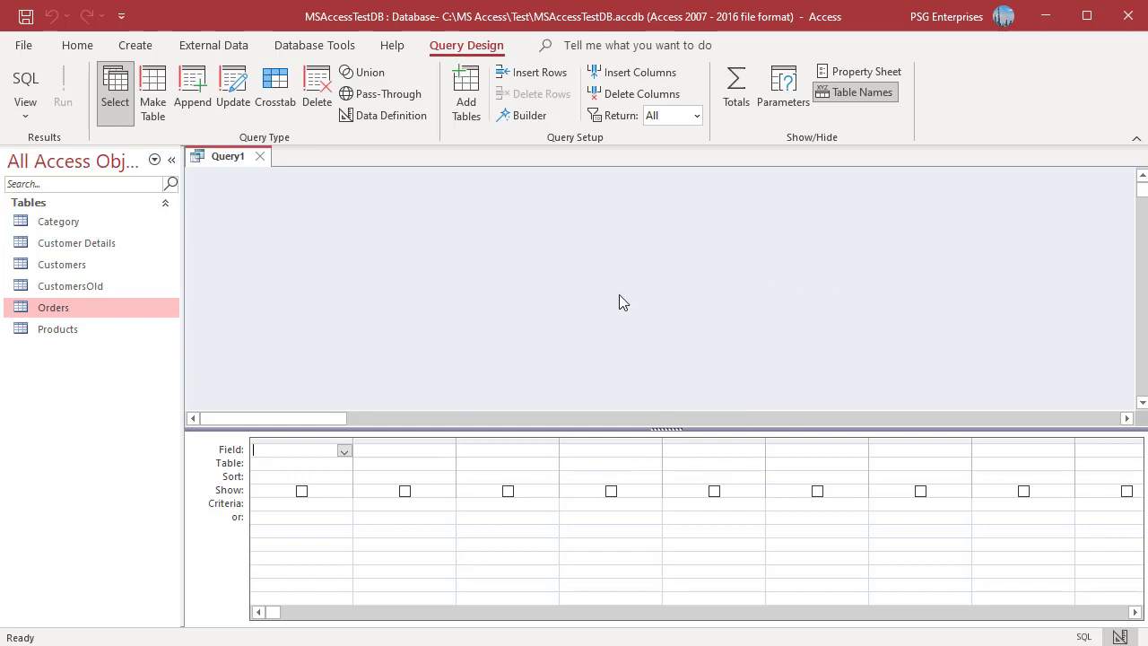
pyautogui.rightClick(516, 243)
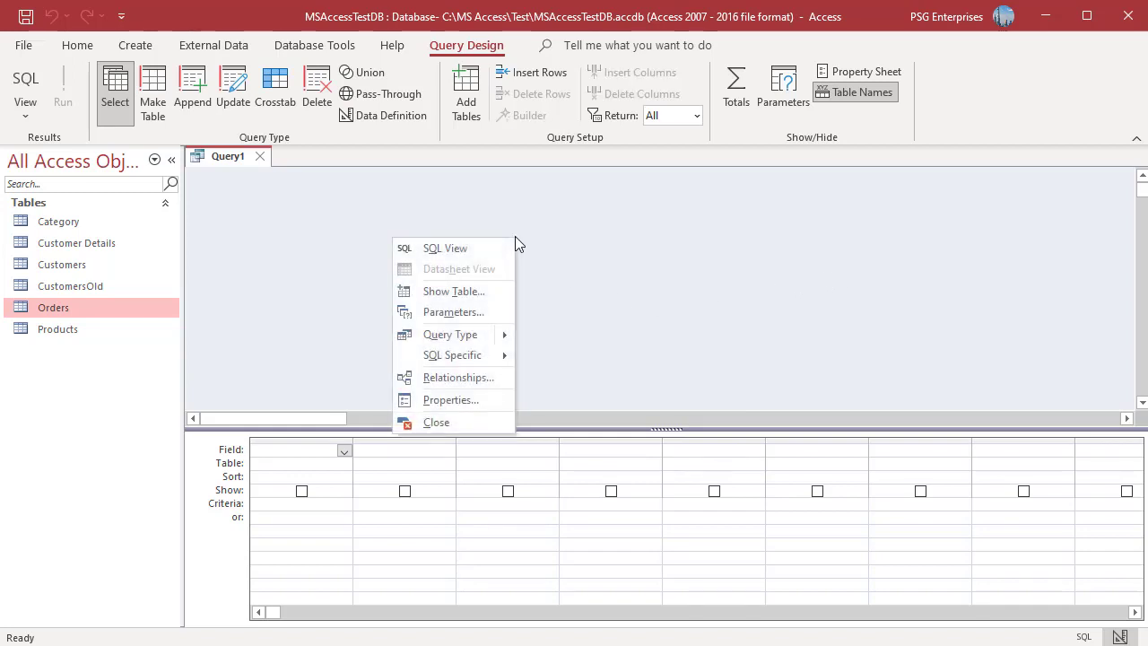
pyautogui.click(476, 295)
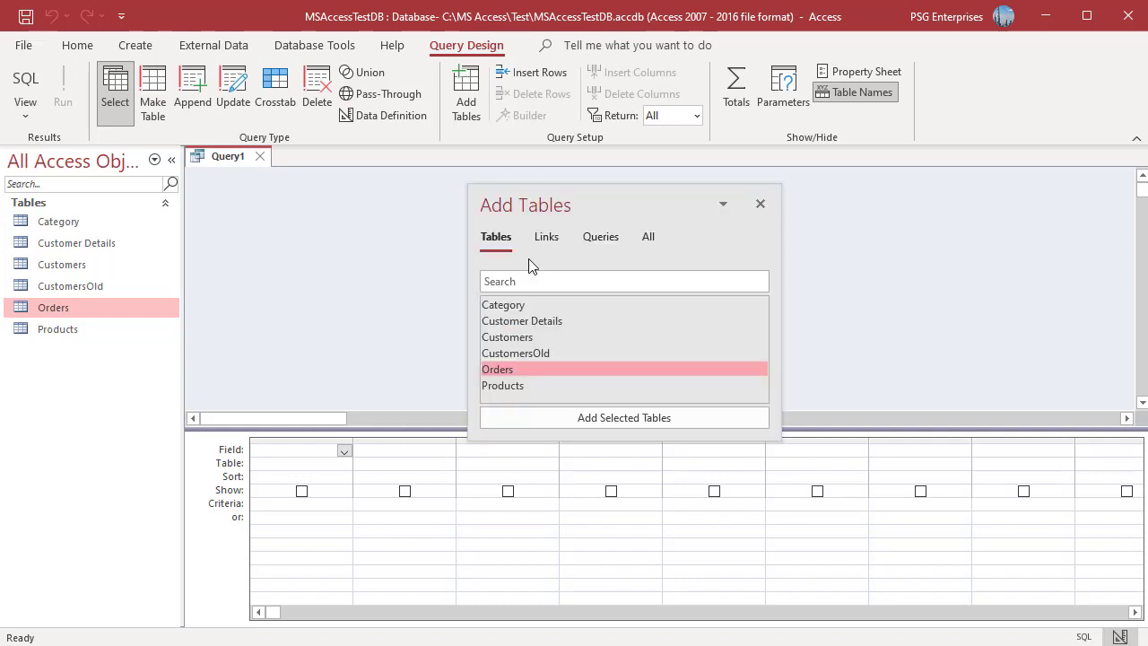
pyautogui.moveTo(664, 197); pyautogui.dragTo(1139, 144)
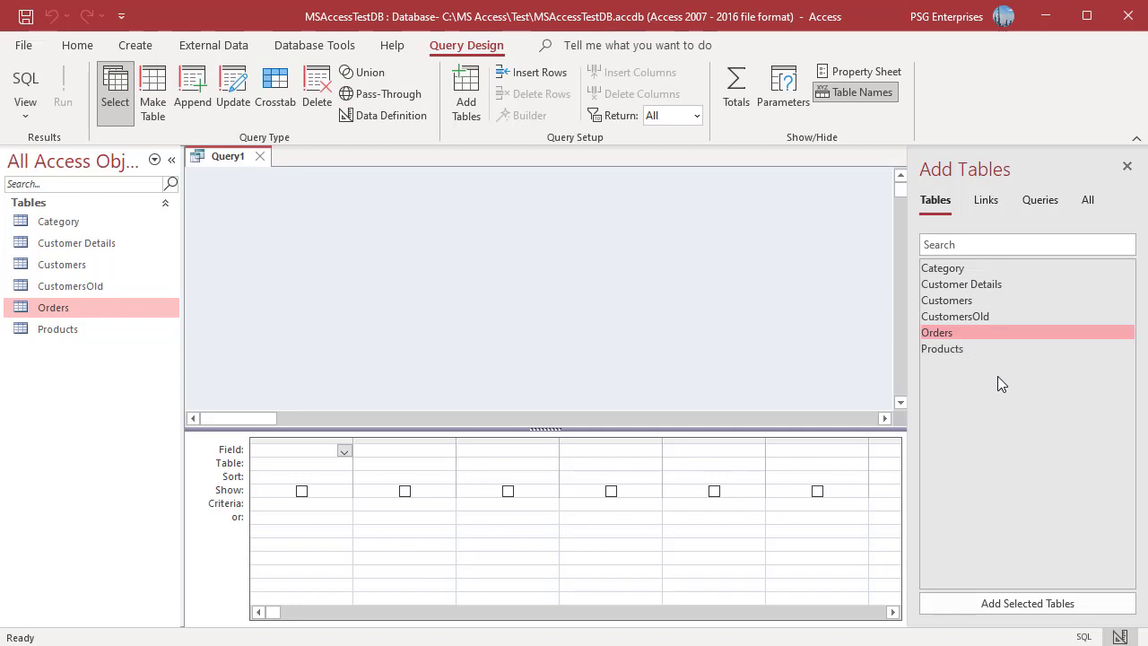
# Add the Orders, Products, Customer Details and Customers tables to Query1's design.
pyautogui.doubleClick(943, 333)
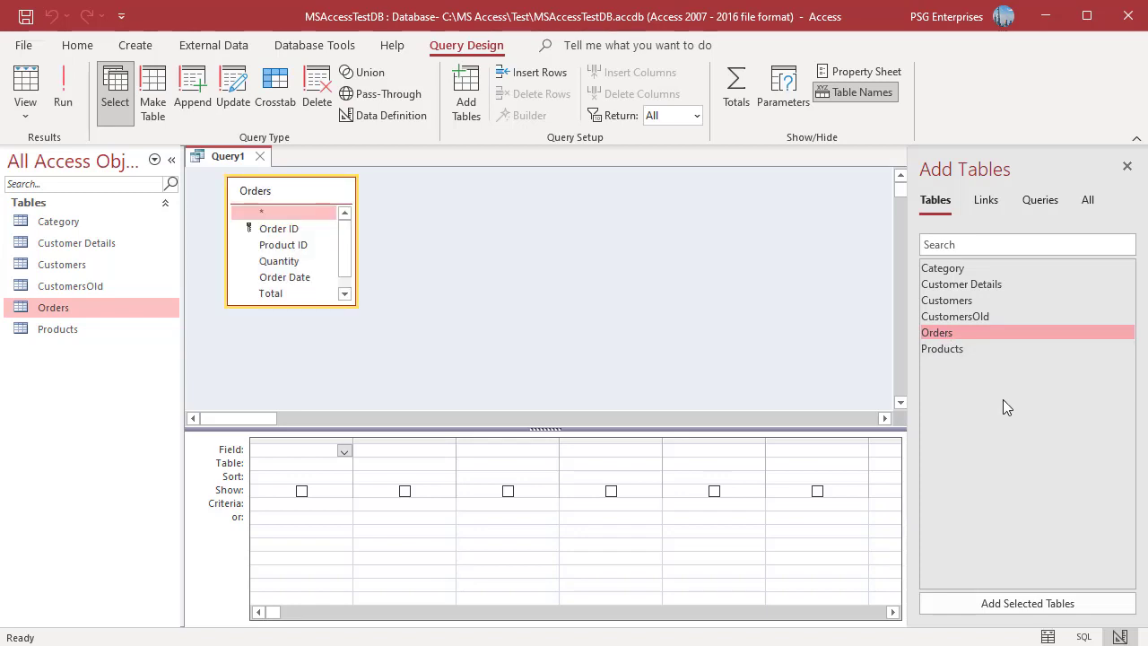
pyautogui.click(943, 349)
pyautogui.moveTo(943, 349); pyautogui.dragTo(440, 253)
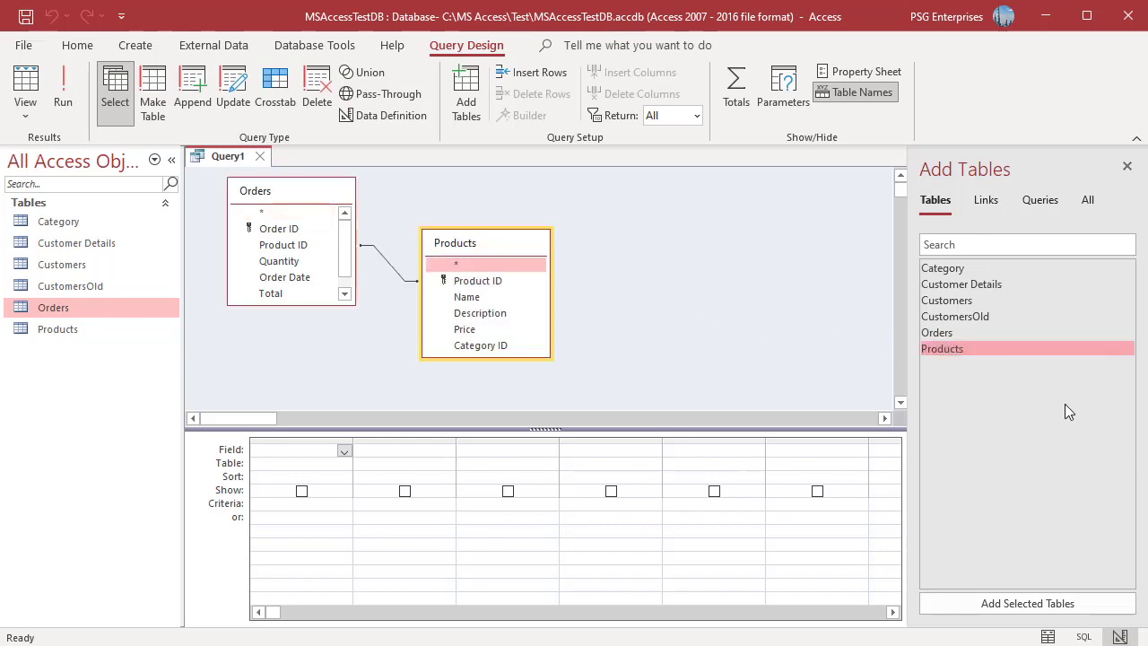
pyautogui.click(972, 286)
pyautogui.keyDown('ctrl'); pyautogui.click(965, 301); pyautogui.keyUp('ctrl')
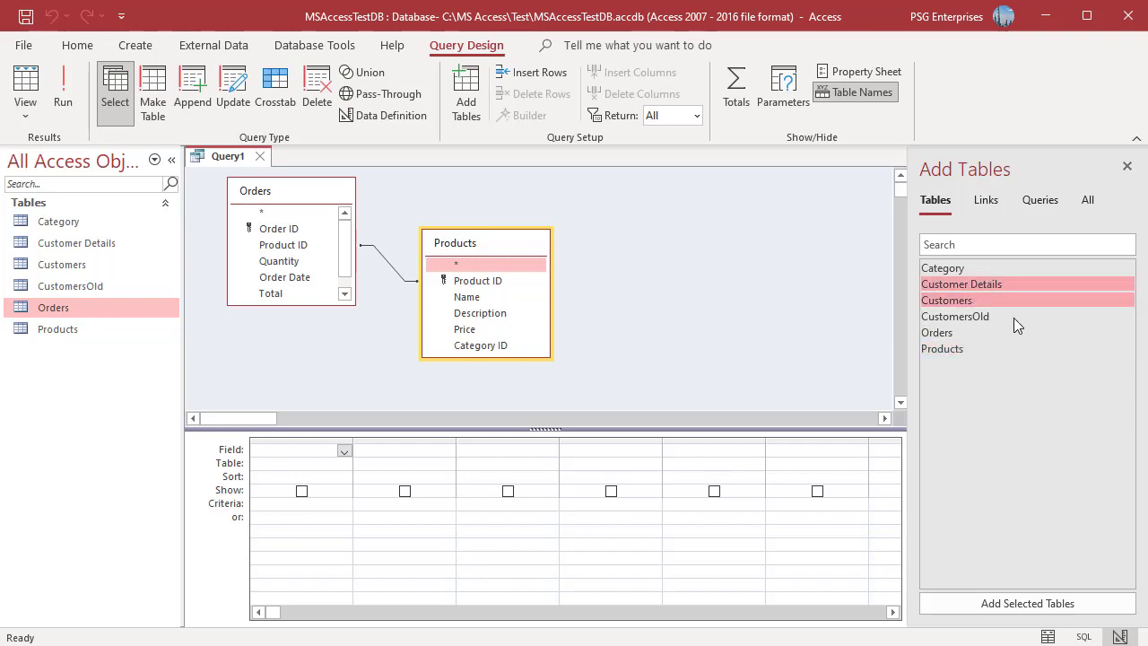
pyautogui.click(1031, 604)
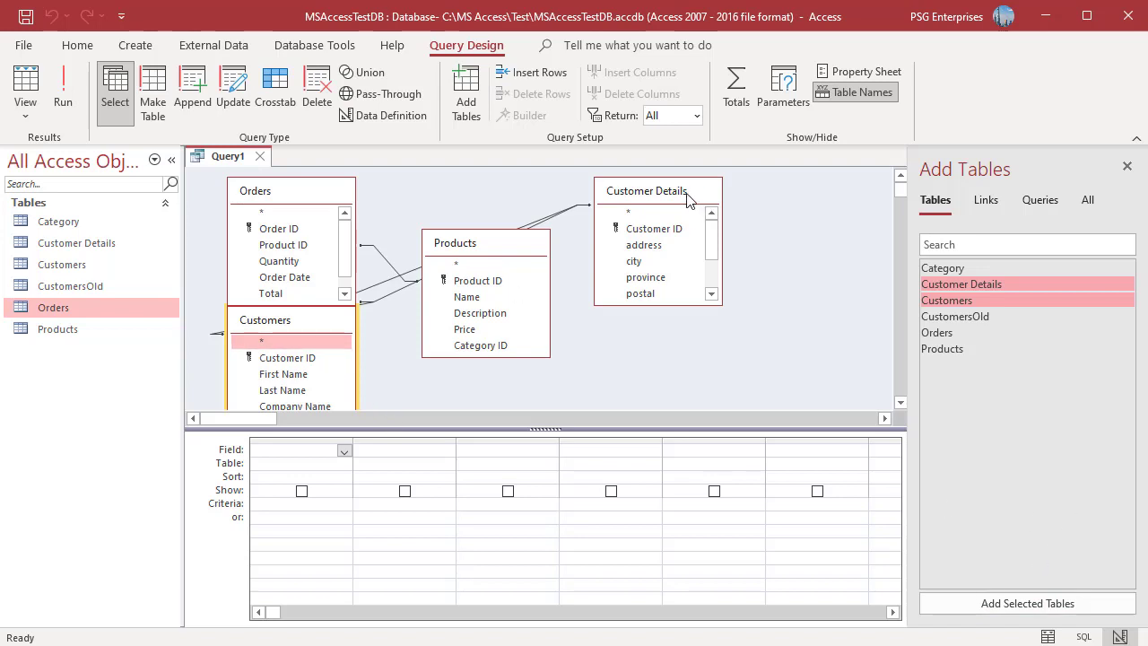
# Remove the Customers and Customer Details tables, leaving Orders joined to Products on Product ID.
pyautogui.rightClick(327, 326)
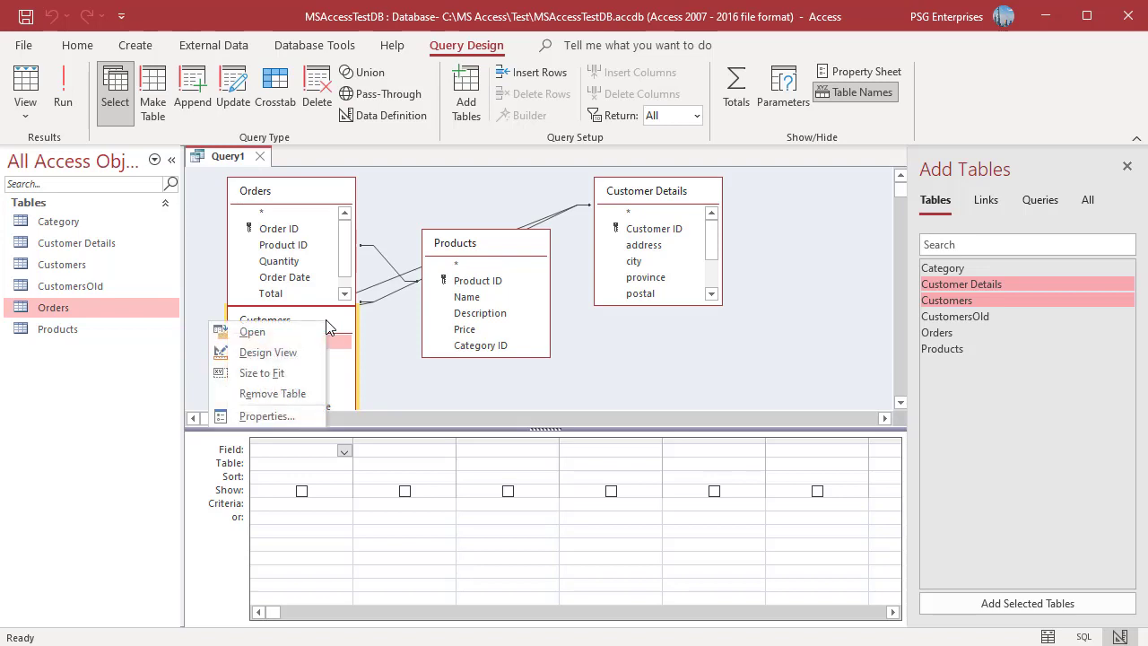
pyautogui.click(300, 394)
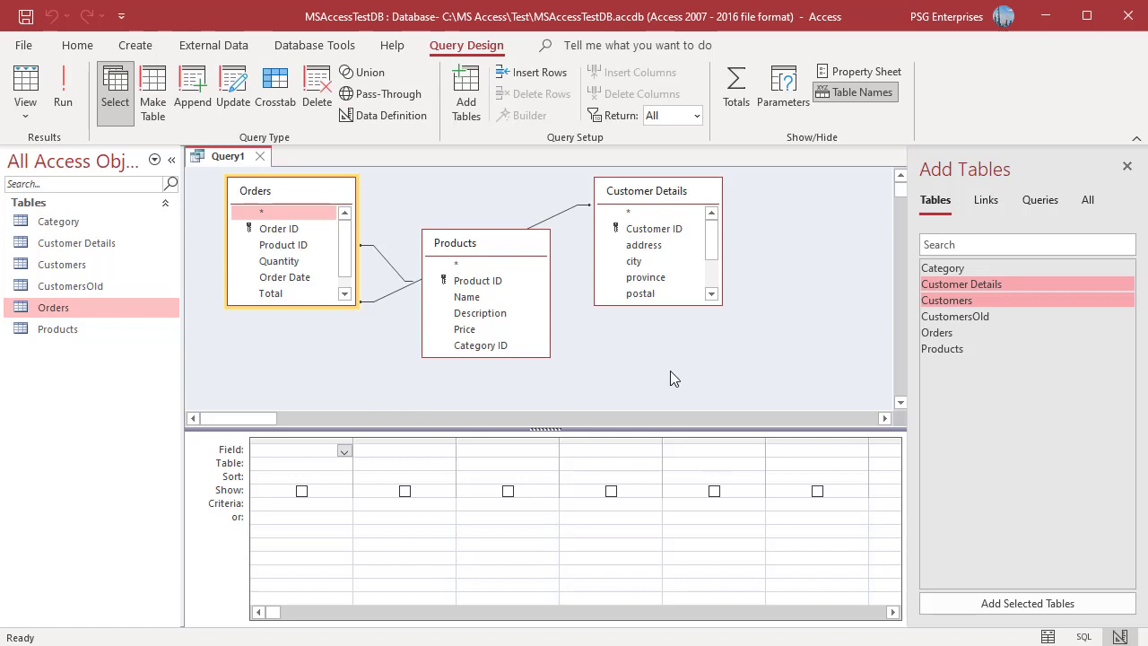
pyautogui.rightClick(665, 198)
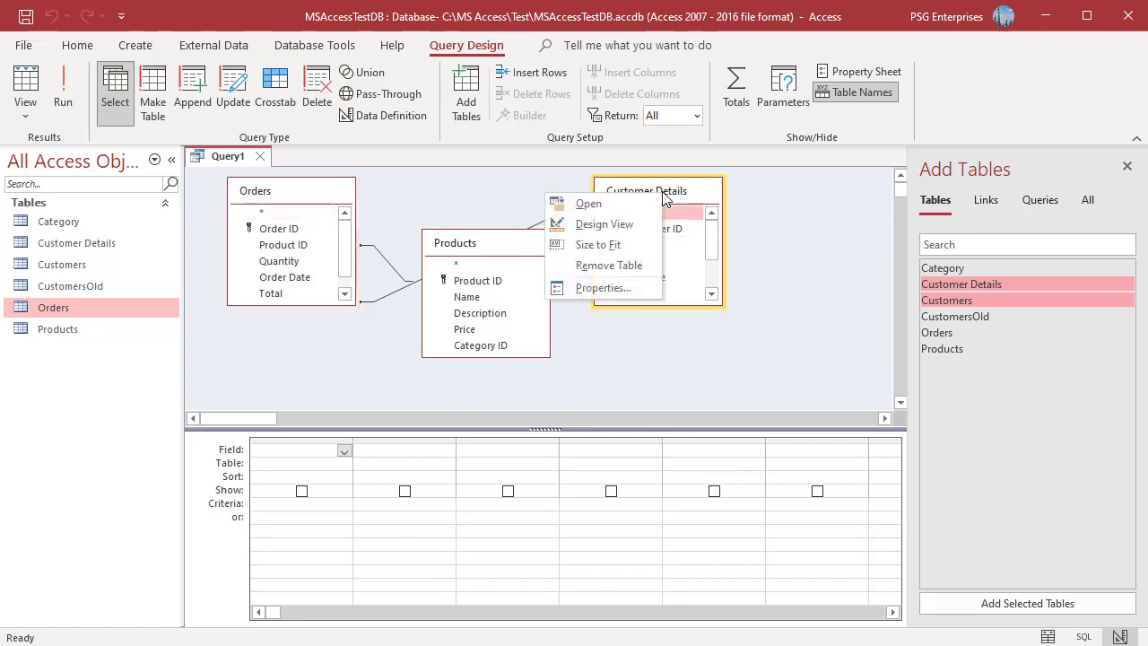
pyautogui.click(607, 266)
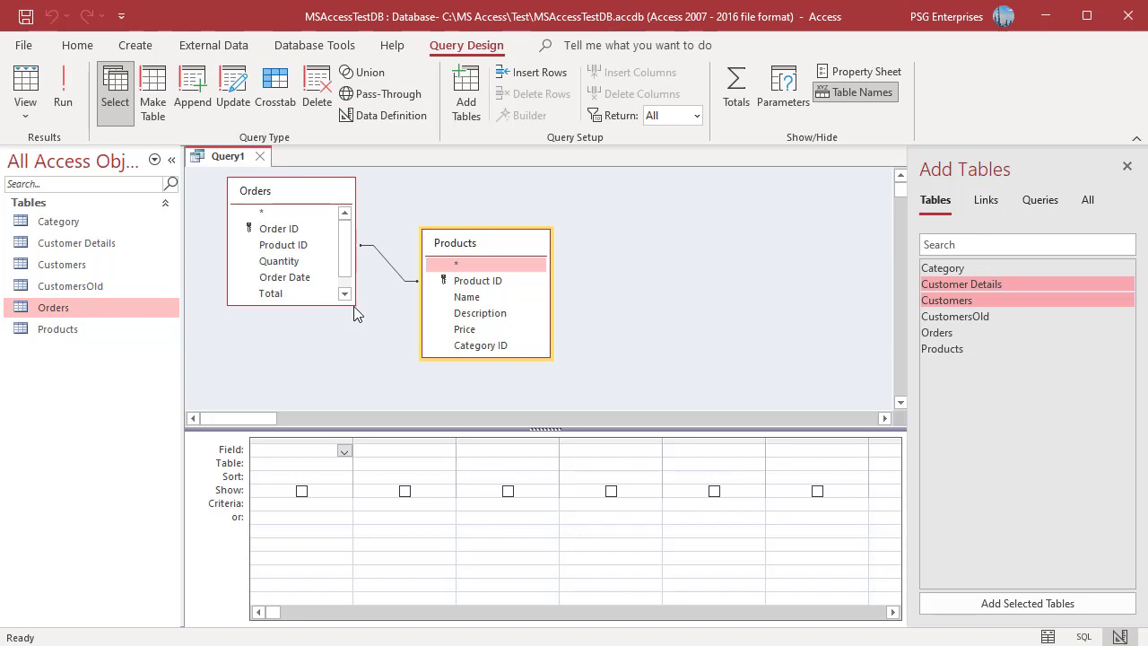
# Size the Orders table box to show every field including Customer ID, and shift it down slightly.
pyautogui.moveTo(354, 307); pyautogui.dragTo(367, 341)
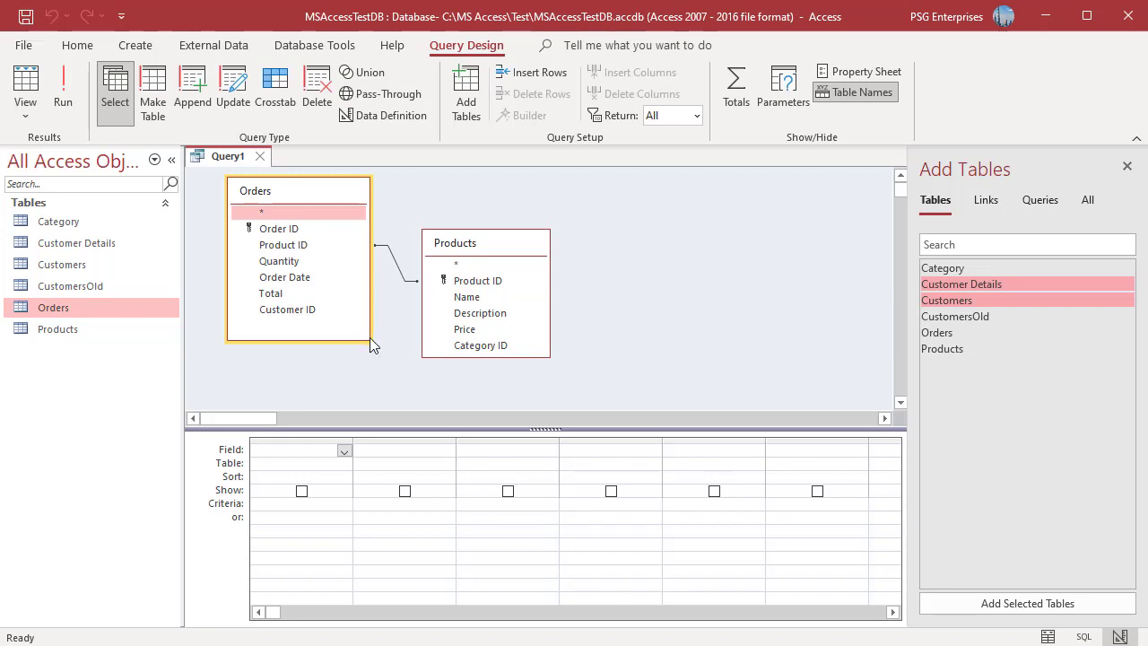
pyautogui.moveTo(368, 335); pyautogui.dragTo(330, 299)
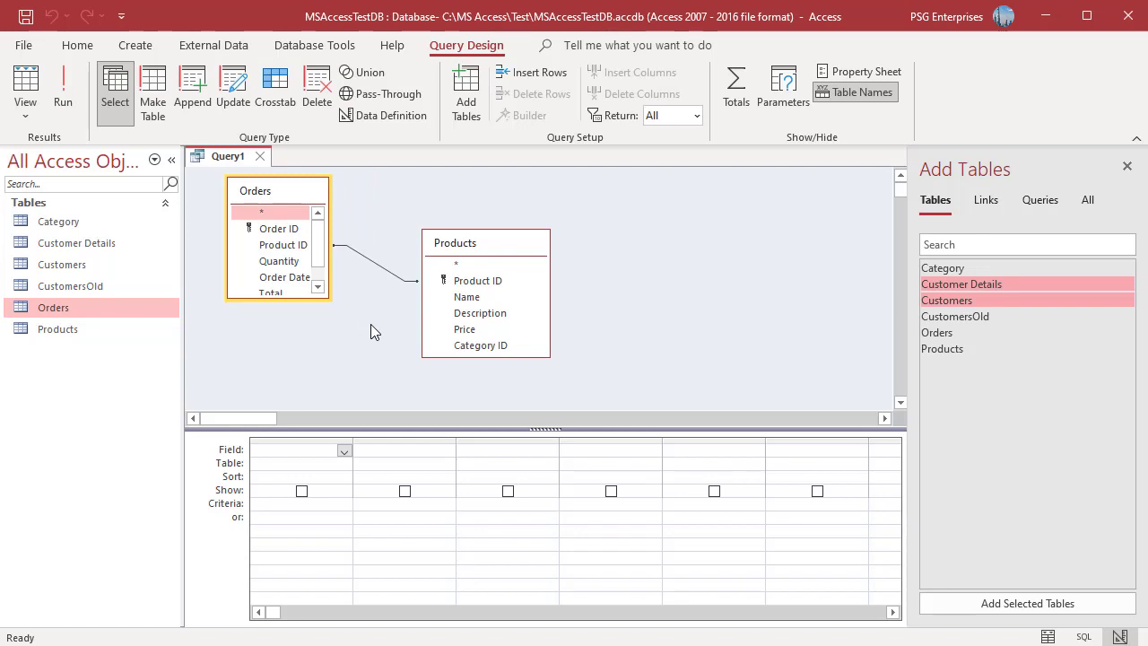
pyautogui.doubleClick(328, 298)
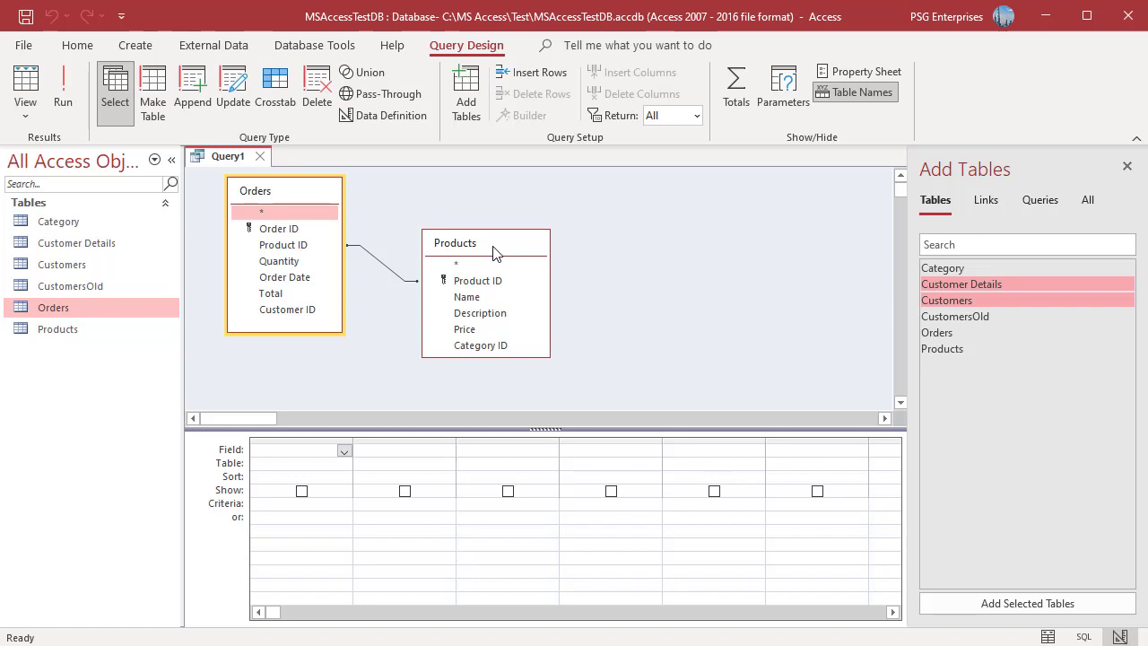
pyautogui.moveTo(314, 190); pyautogui.dragTo(318, 230)
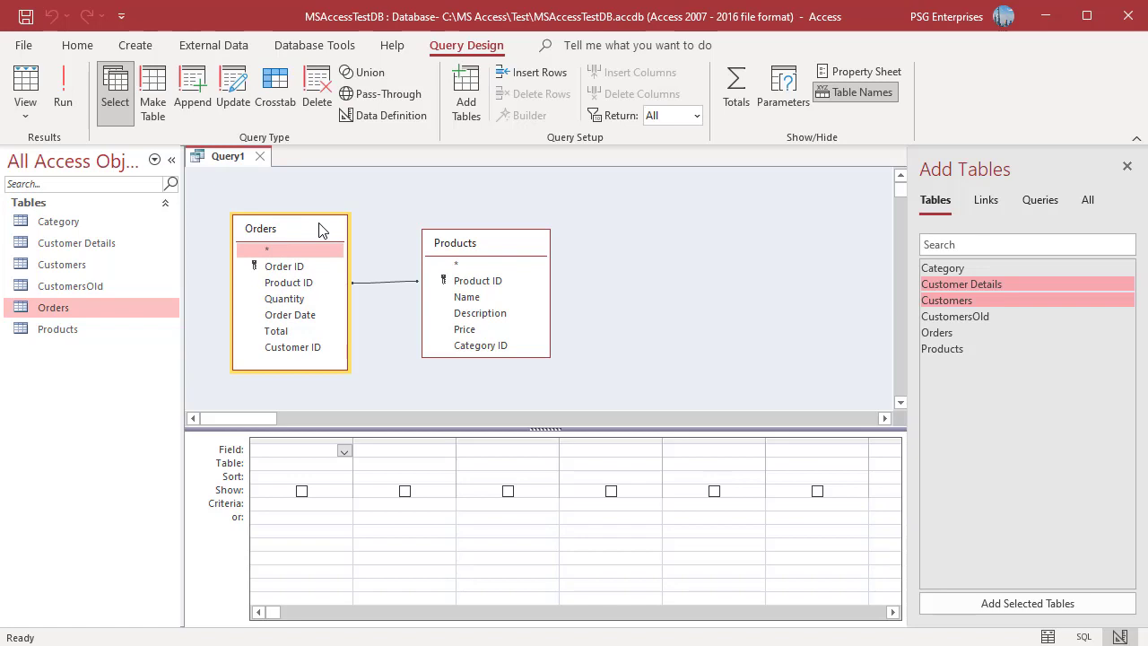
pyautogui.moveTo(321, 229); pyautogui.dragTo(320, 229)
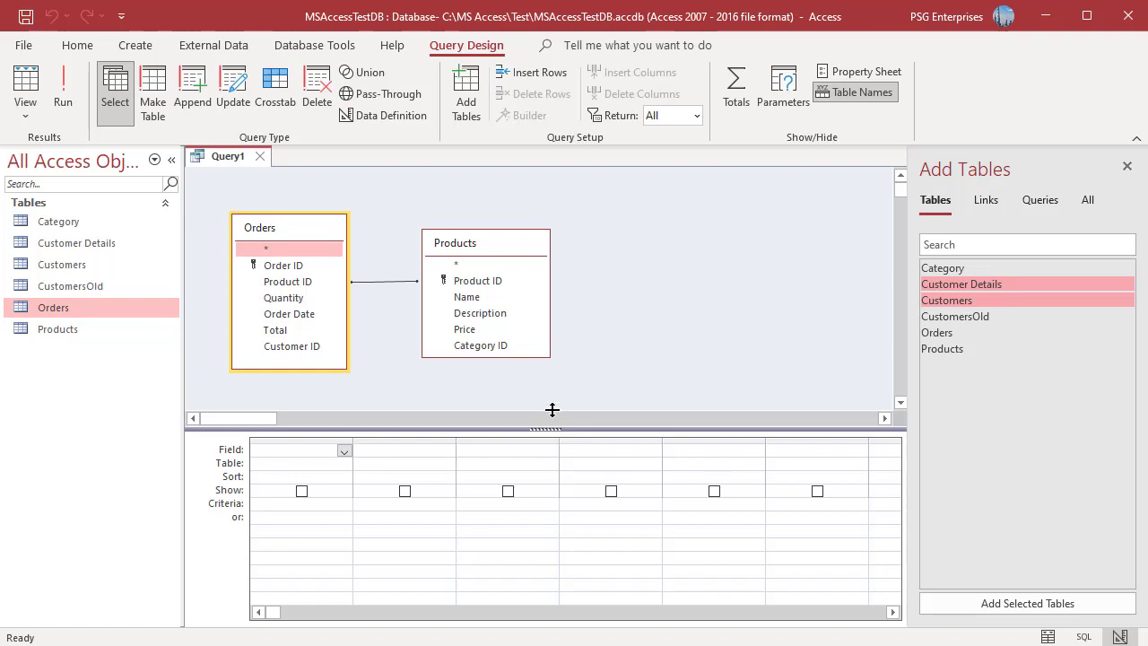
# Raise the splitter between the table pane and field grid to make the grid taller.
pyautogui.moveTo(553, 410); pyautogui.dragTo(554, 404)
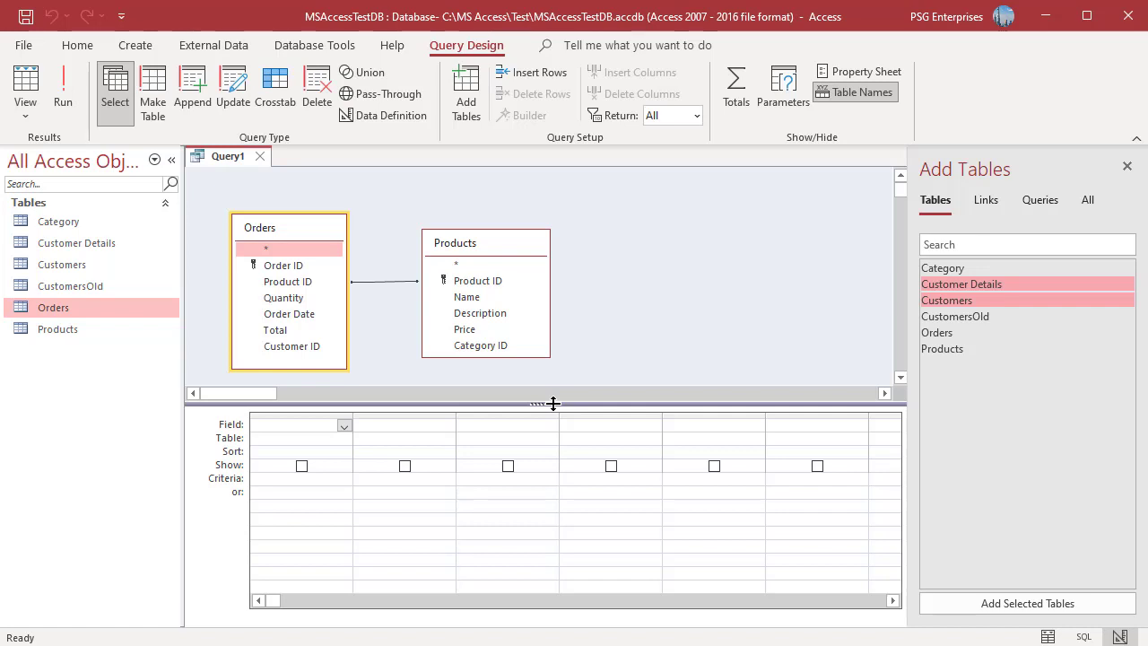
# Add Order ID, Order Date and Total from Orders to the query grid.
pyautogui.doubleClick(288, 272)
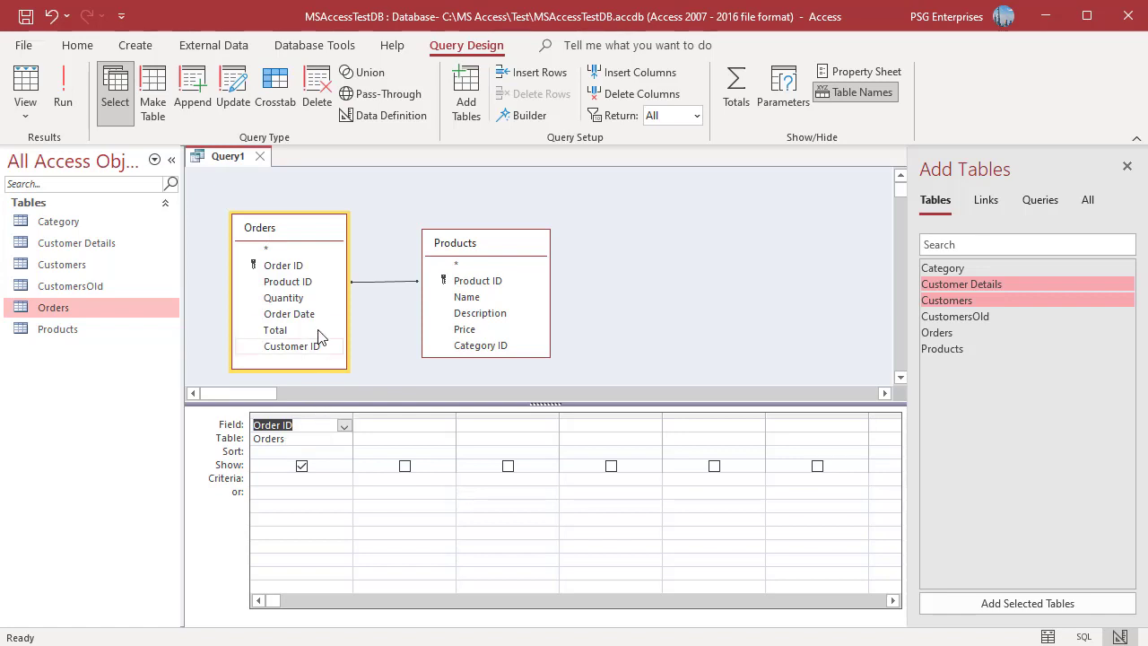
pyautogui.moveTo(309, 319); pyautogui.dragTo(405, 430)
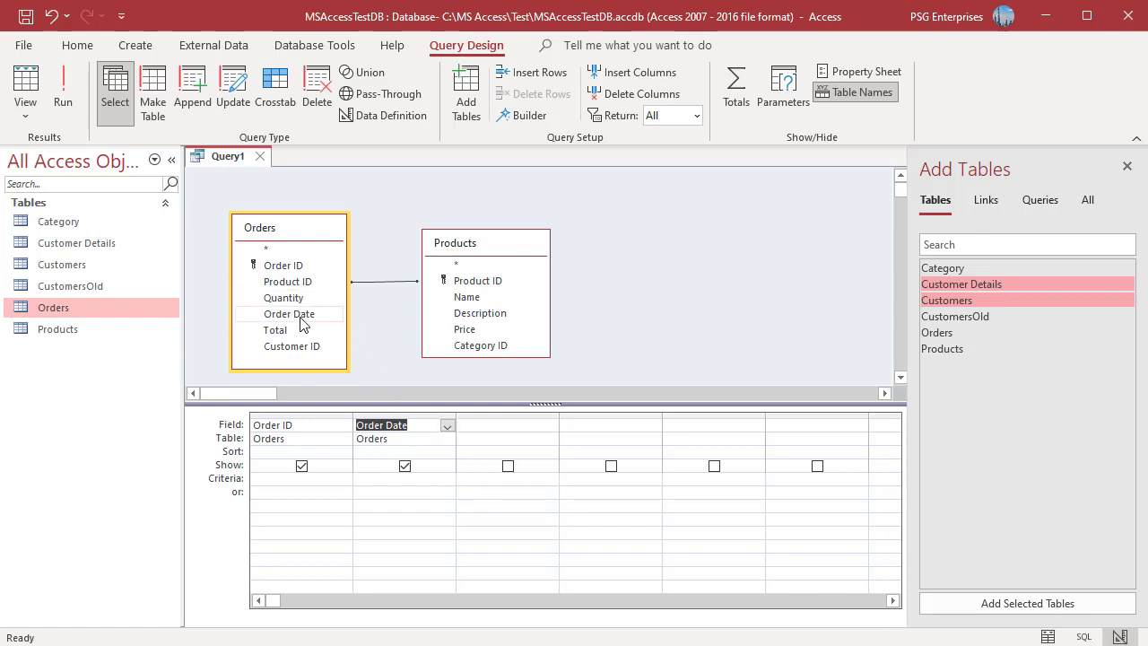
pyautogui.moveTo(281, 332); pyautogui.dragTo(356, 422)
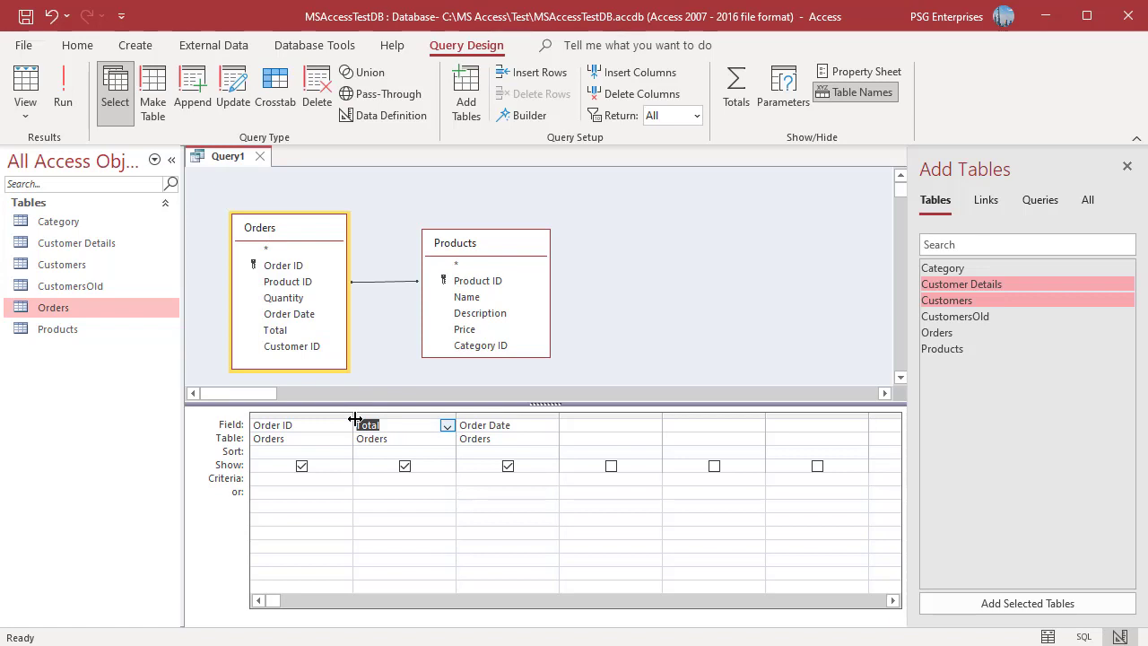
pyautogui.click(608, 427)
pyautogui.click(654, 426)
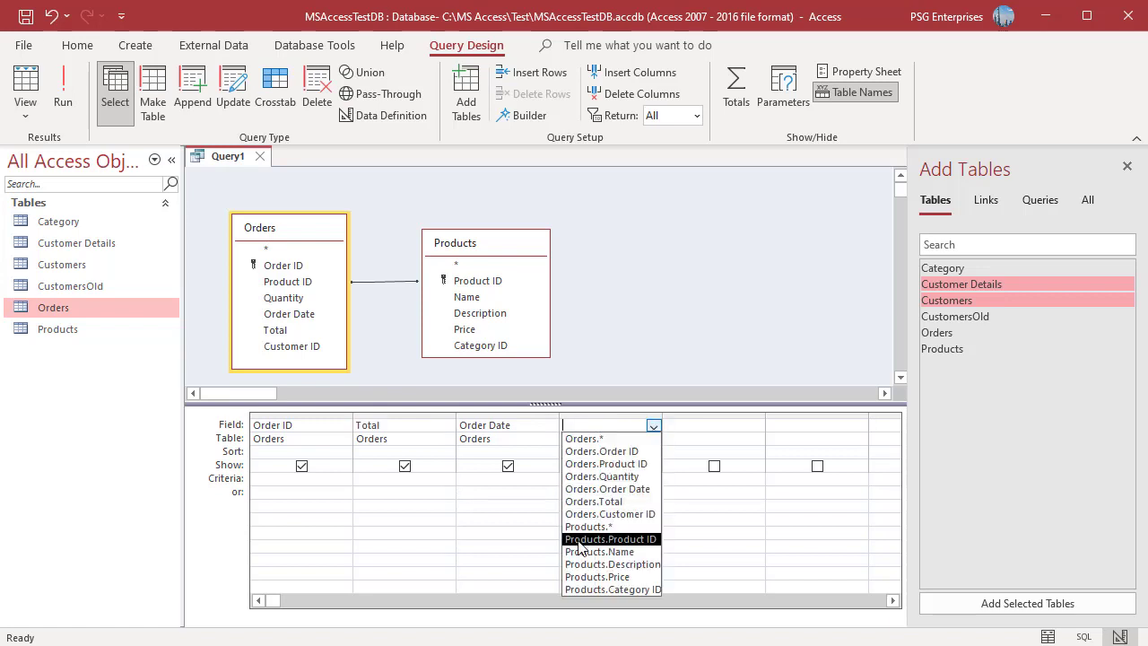
# Set the fourth grid column's table to Products, leaving its field empty.
pyautogui.click(652, 428)
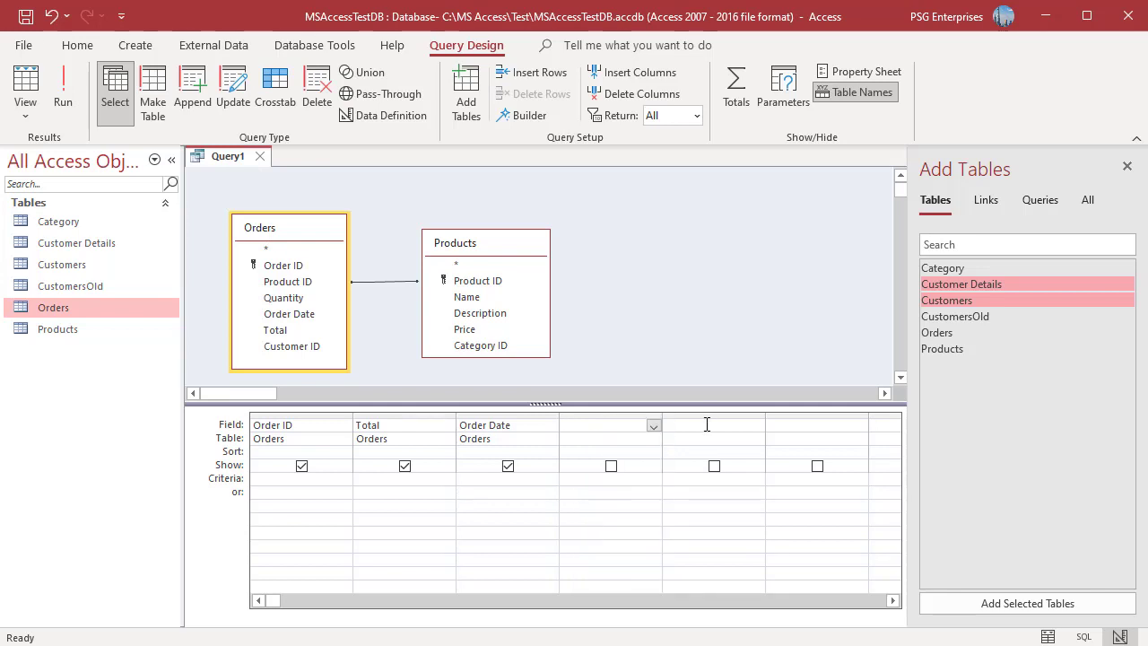
pyautogui.click(654, 440)
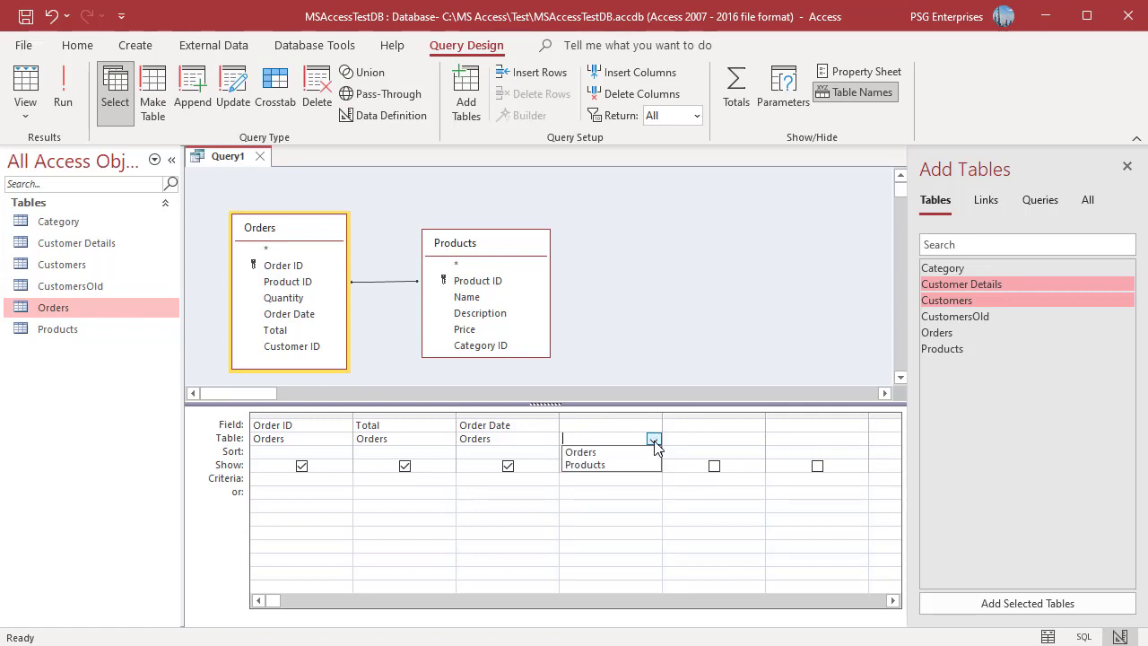
pyautogui.click(598, 466)
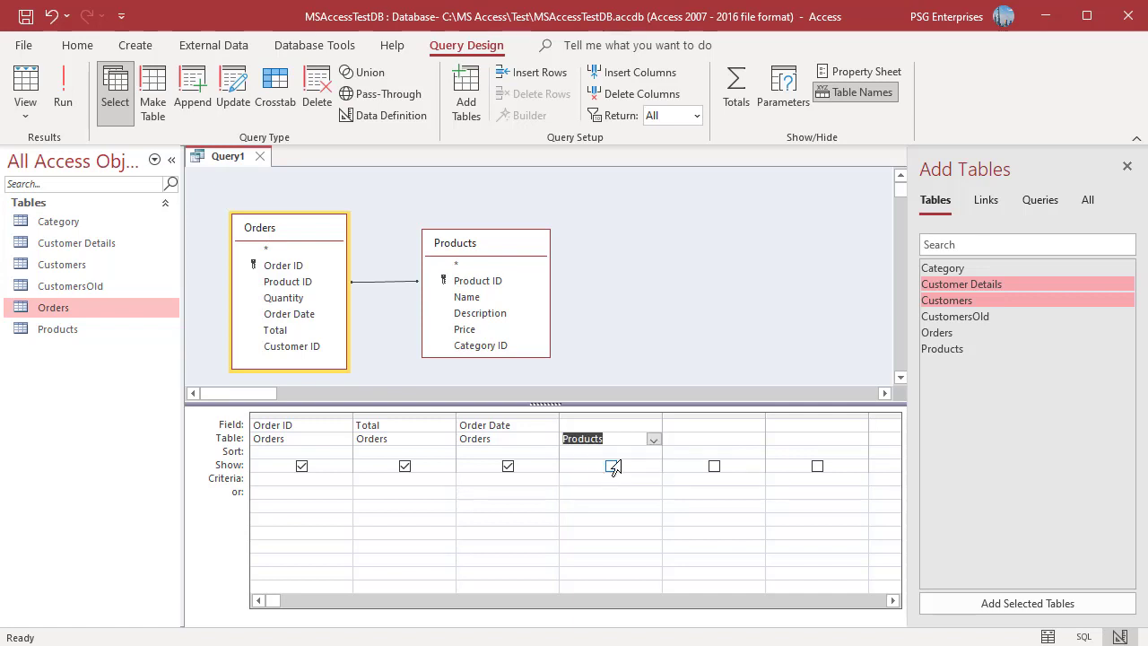
pyautogui.click(658, 427)
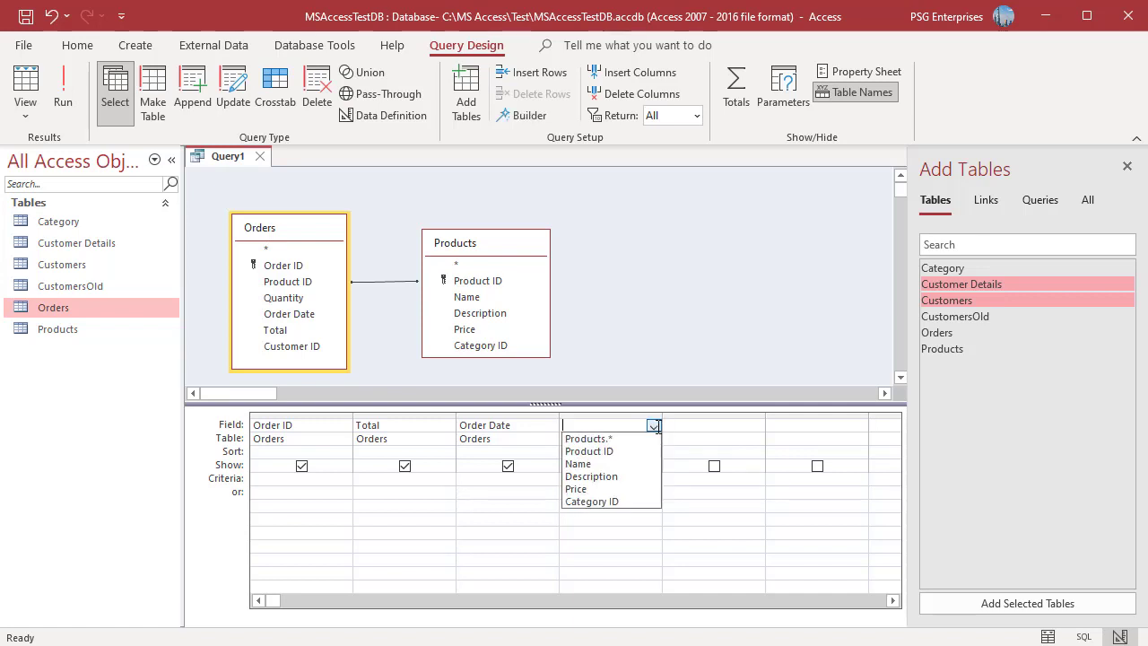
pyautogui.click(653, 428)
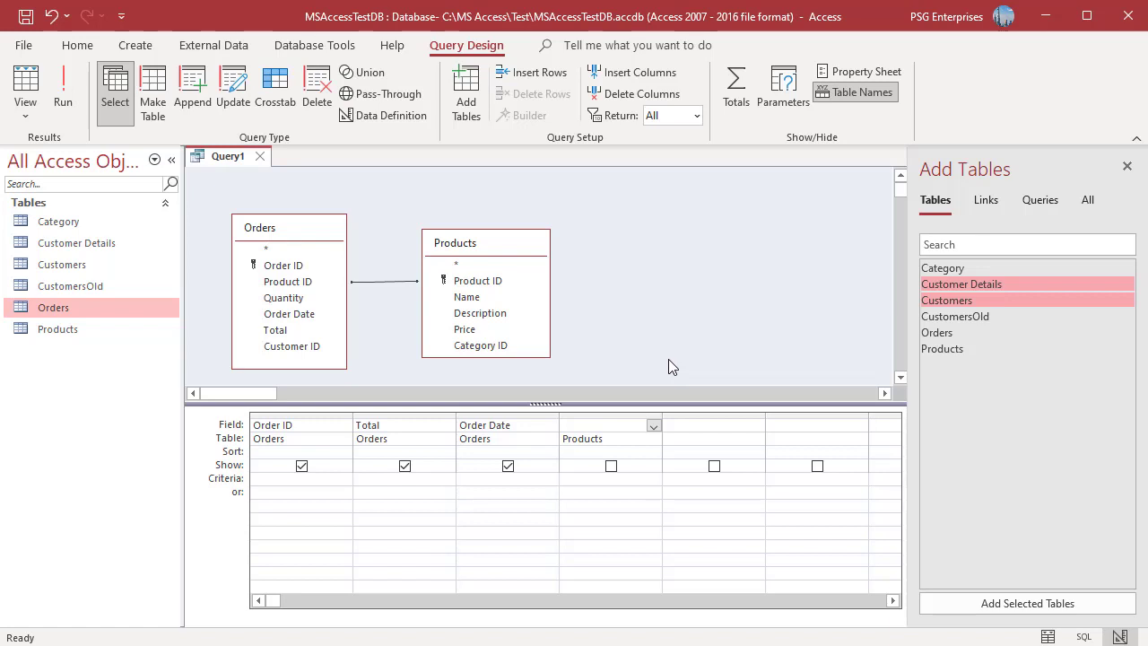
# Drag the Products Name and Description fields into the grid, then select all Orders fields.
pyautogui.click(476, 300)
pyautogui.keyDown('ctrl'); pyautogui.click(482, 313); pyautogui.keyUp('ctrl')
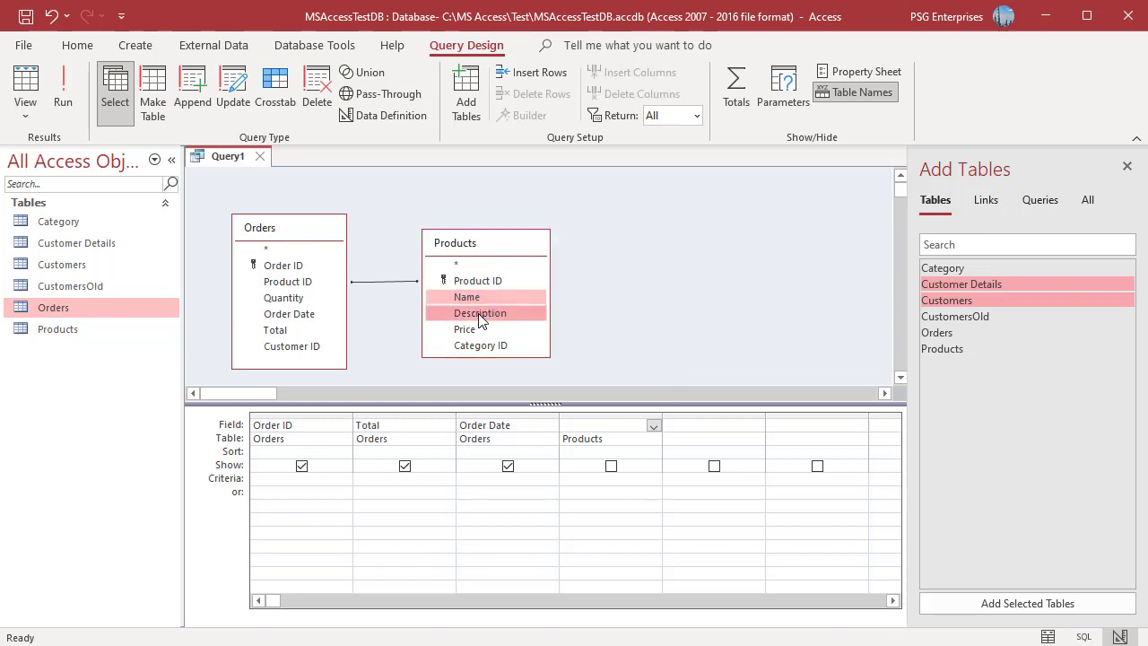
pyautogui.moveTo(482, 313); pyautogui.dragTo(692, 432)
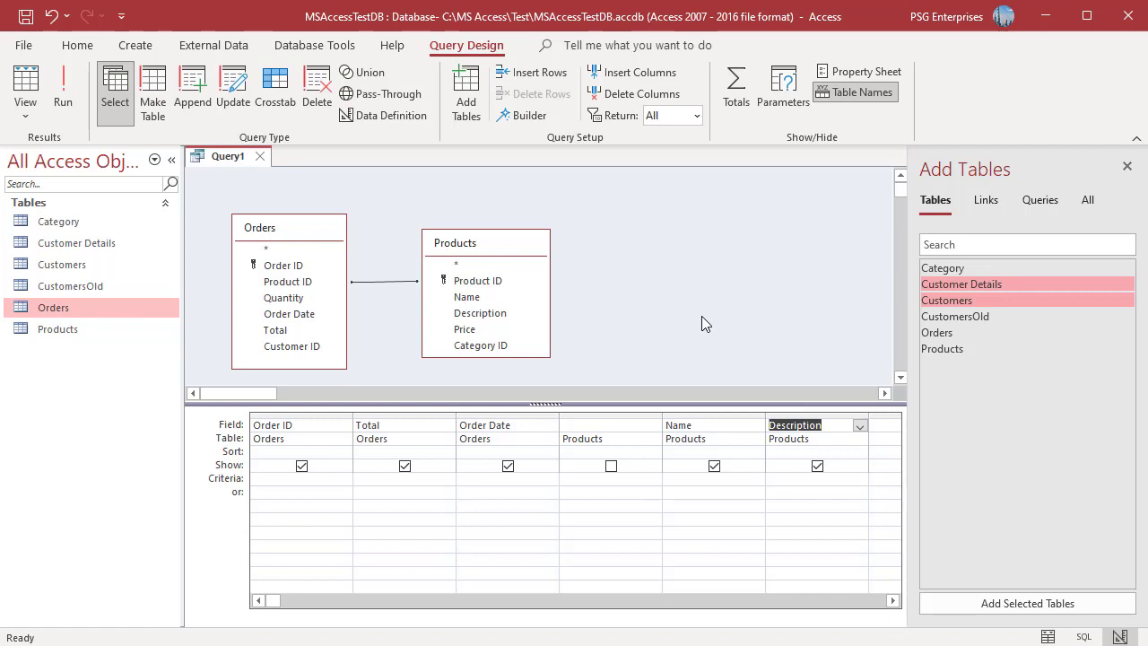
pyautogui.doubleClick(292, 229)
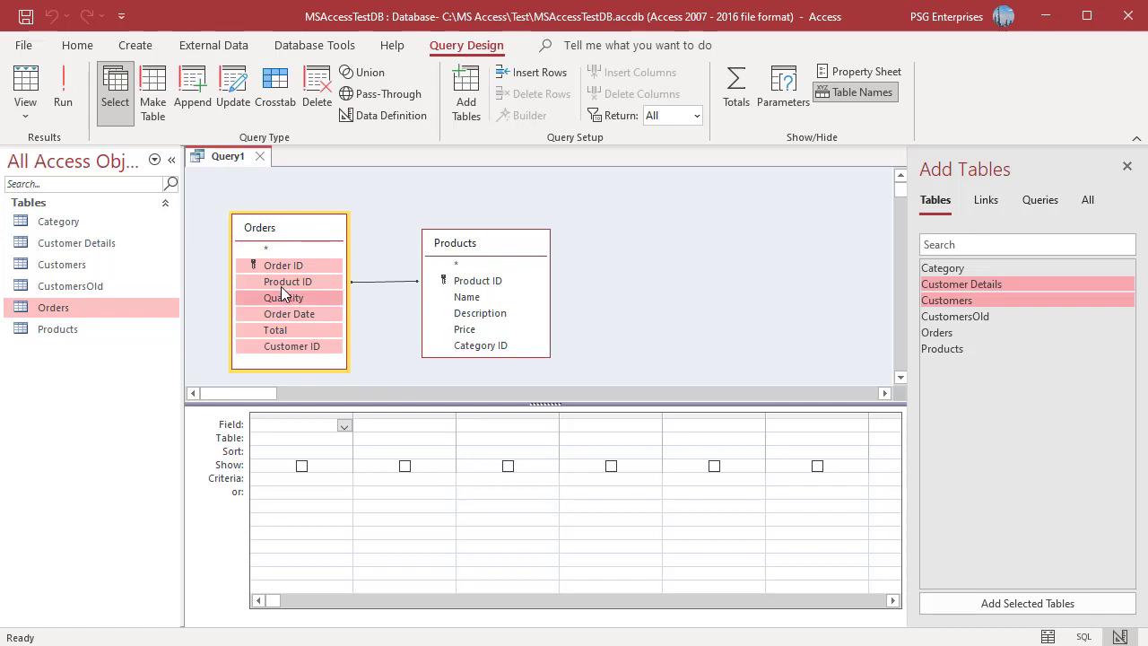
# Add Order ID, Product ID, Quantity, Order Date, Total and Customer ID from Orders to the grid.
pyautogui.moveTo(281, 285); pyautogui.dragTo(305, 426)
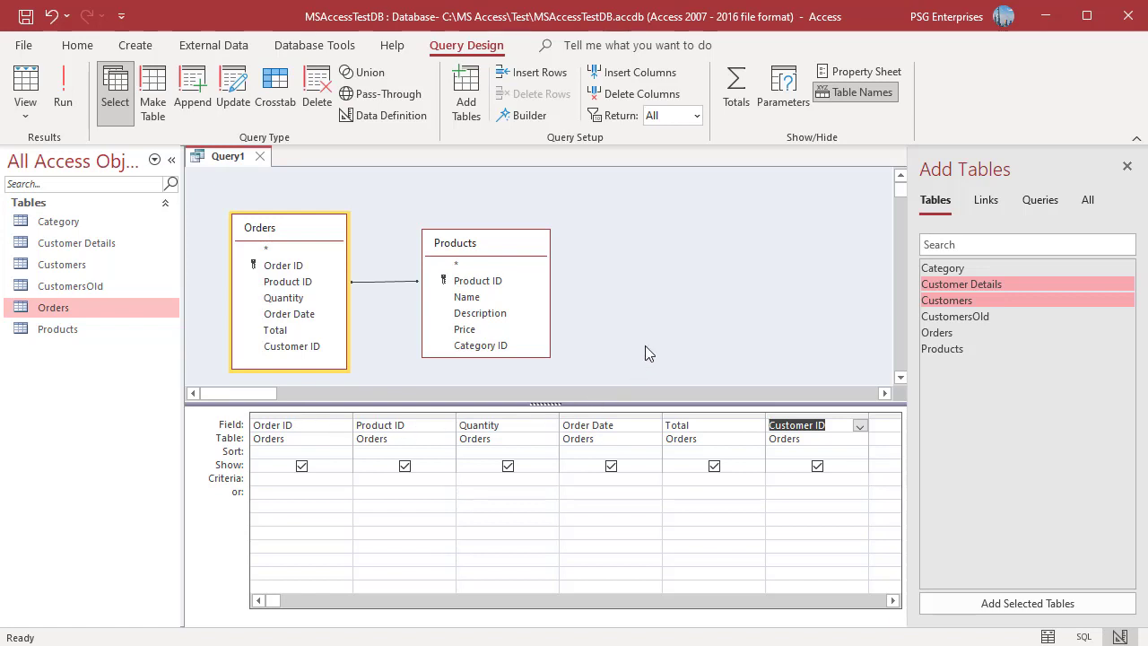
# Add Products.* as a seventh grid column after Customer ID, pulling in every Products field.
pyautogui.click(472, 265)
pyautogui.doubleClick(472, 266)
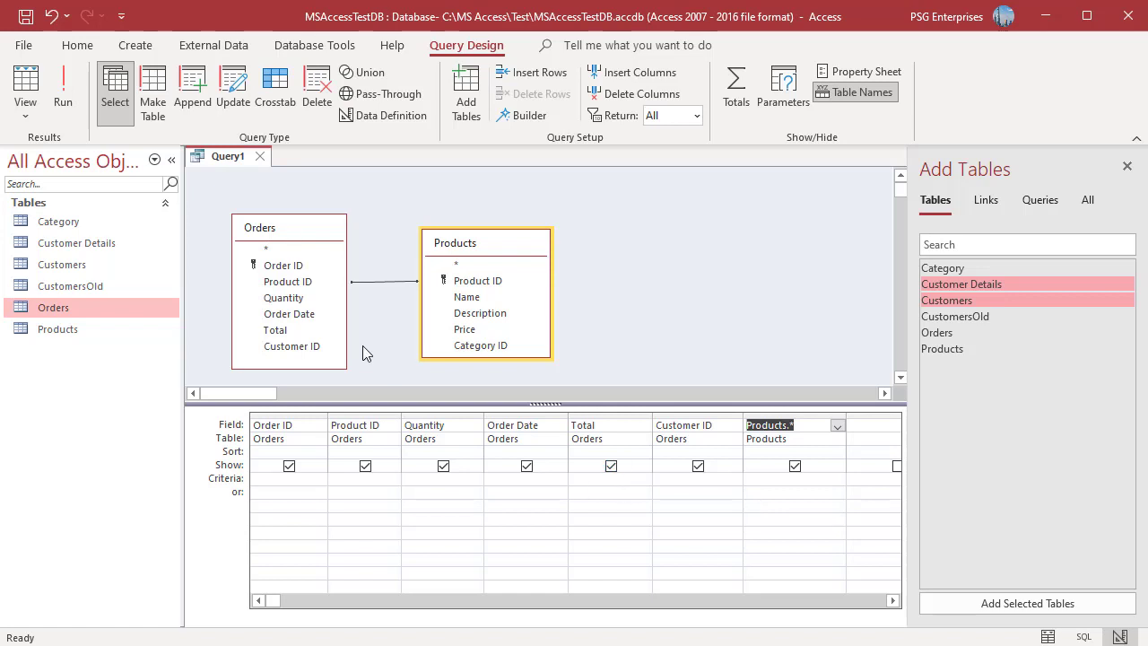
# Run the query and review its 19 joined order and product rows in Datasheet view.
pyautogui.click(68, 108)
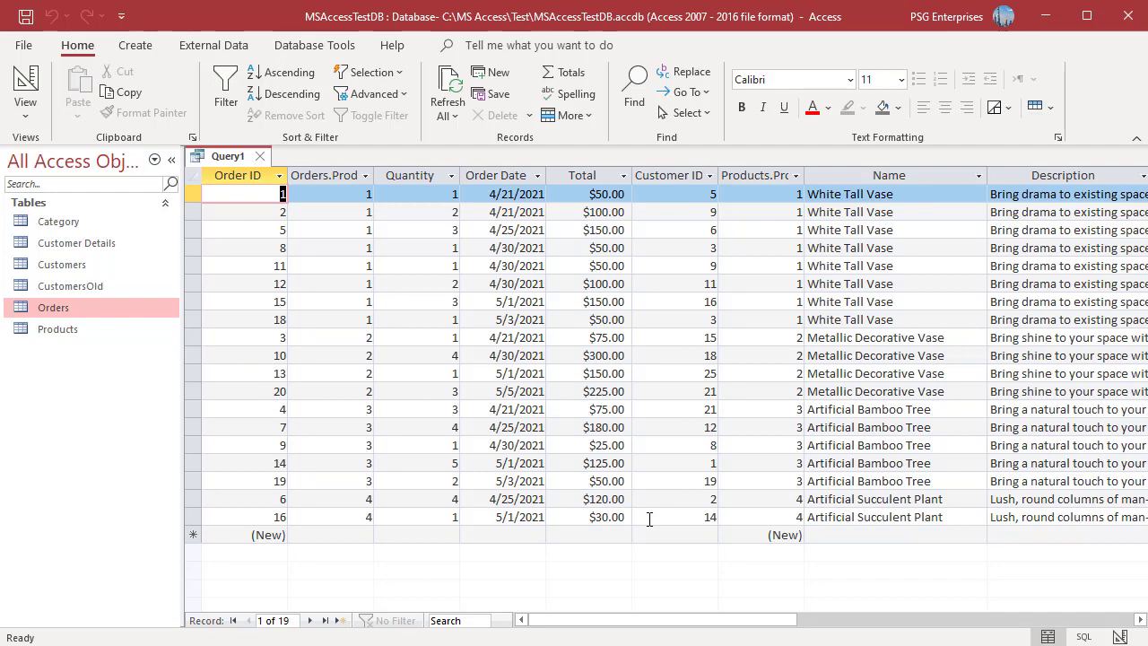
pyautogui.click(26, 115)
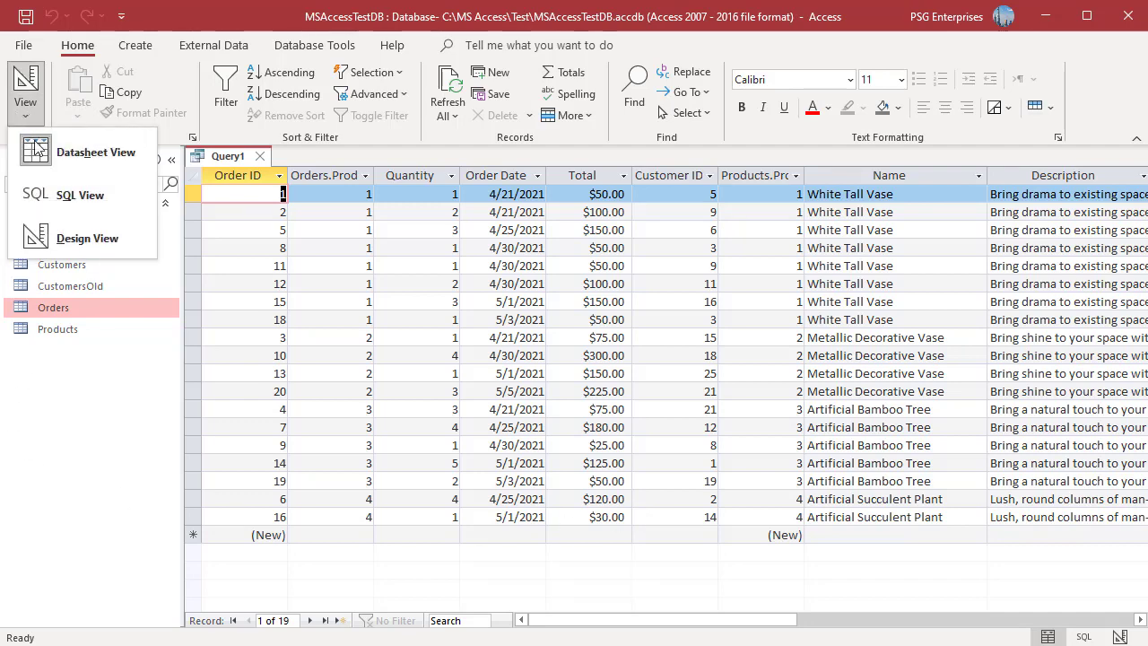
pyautogui.click(85, 239)
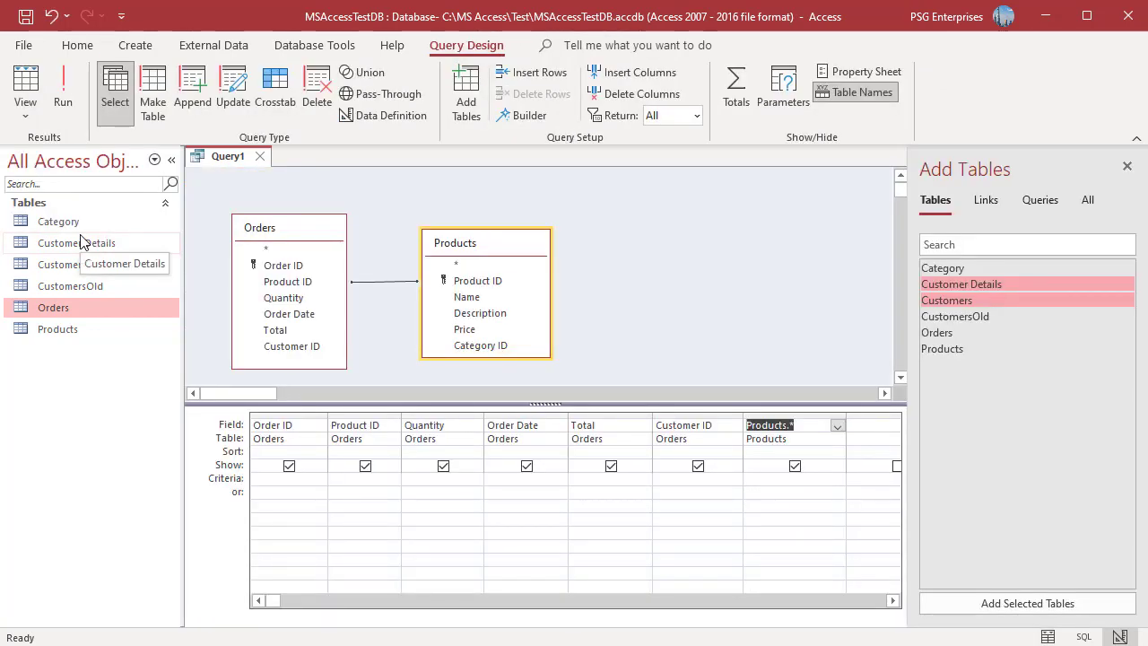
pyautogui.rightClick(223, 160)
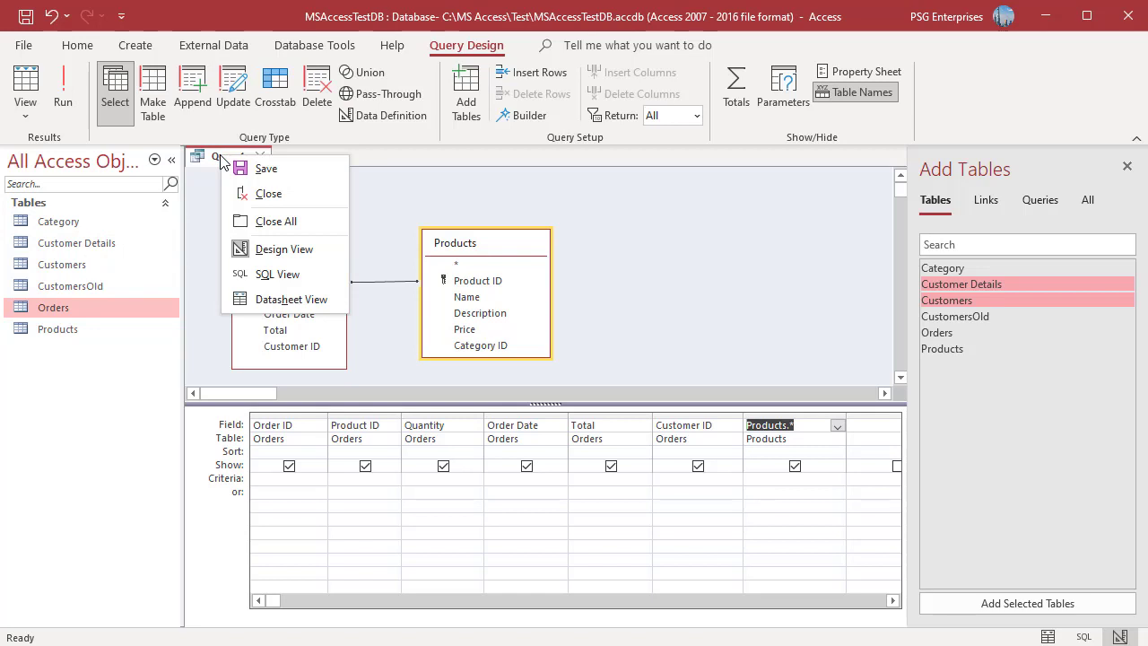
pyautogui.click(269, 300)
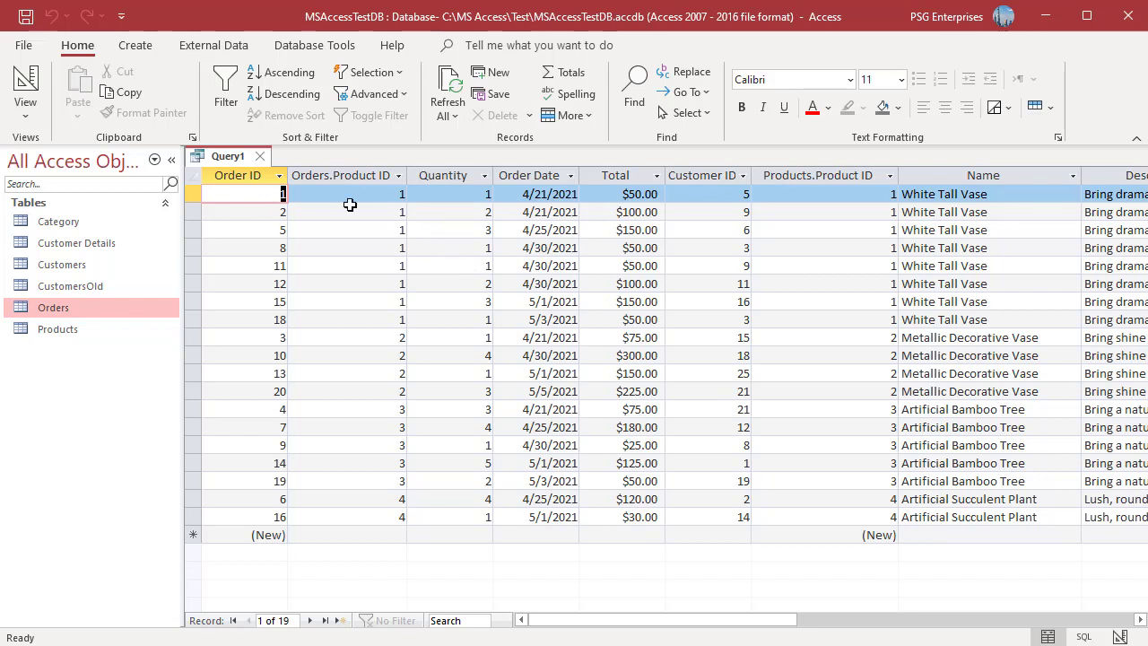
# Narrow the Order ID datasheet column, then switch Query1 back to Design view.
pyautogui.click(296, 176)
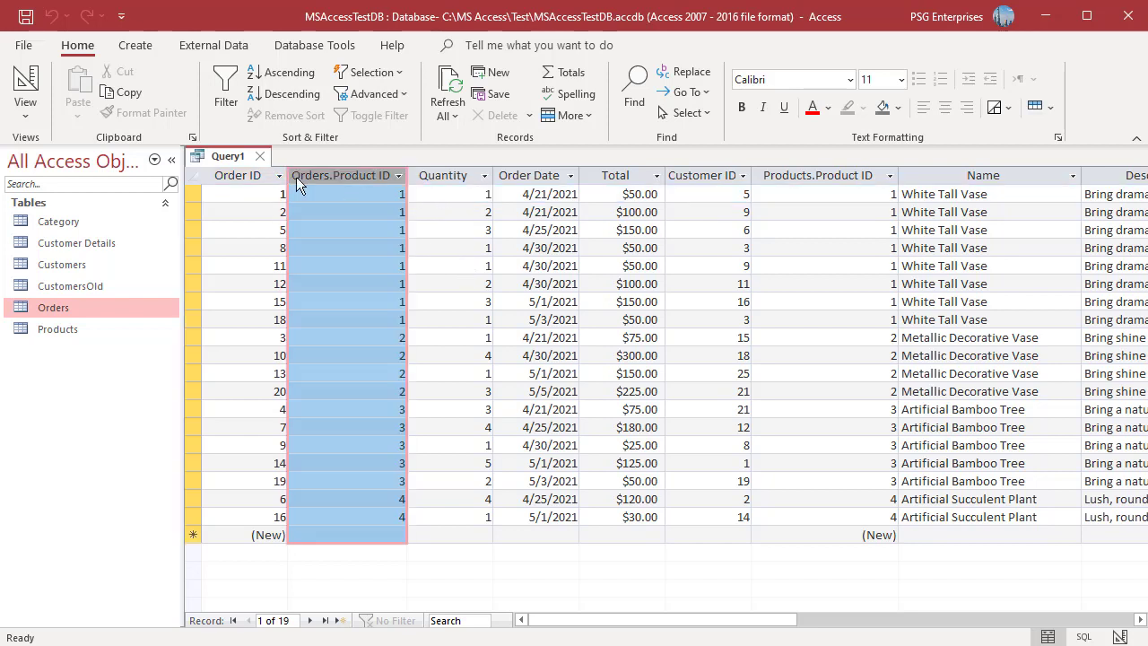
pyautogui.moveTo(288, 174); pyautogui.dragTo(273, 174)
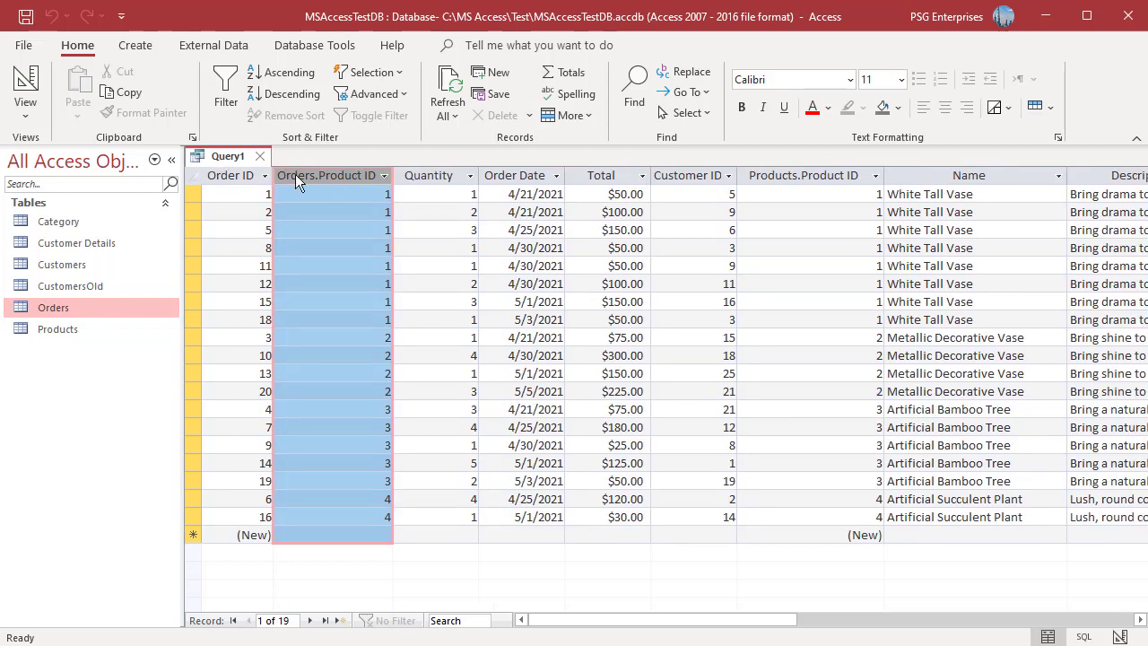
pyautogui.rightClick(240, 163)
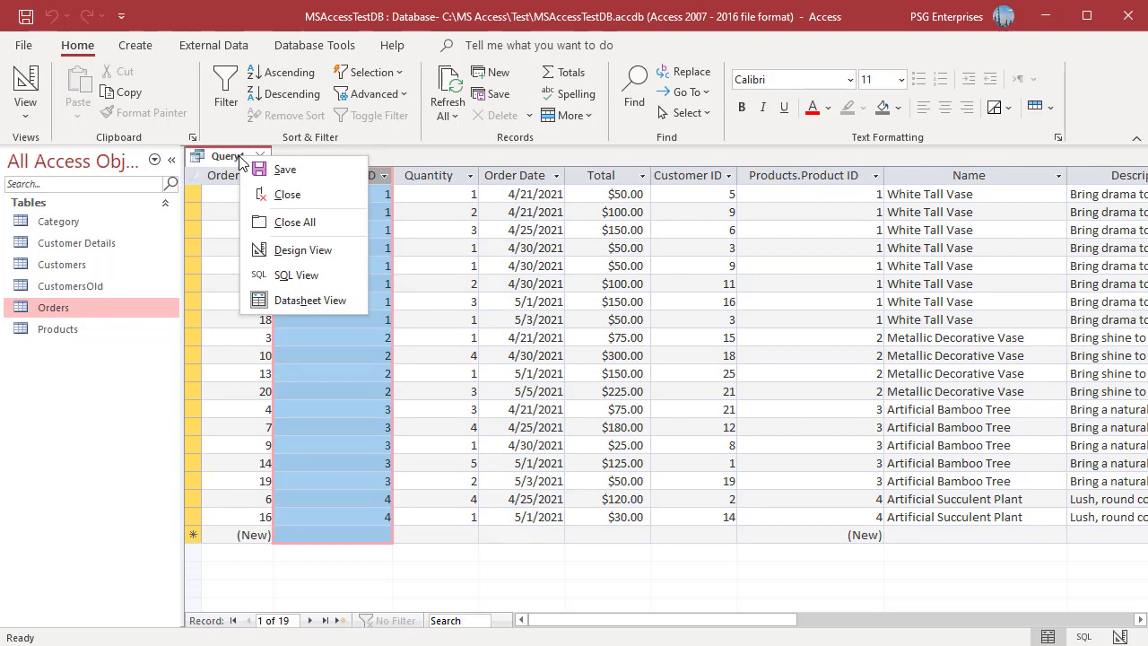
pyautogui.click(304, 253)
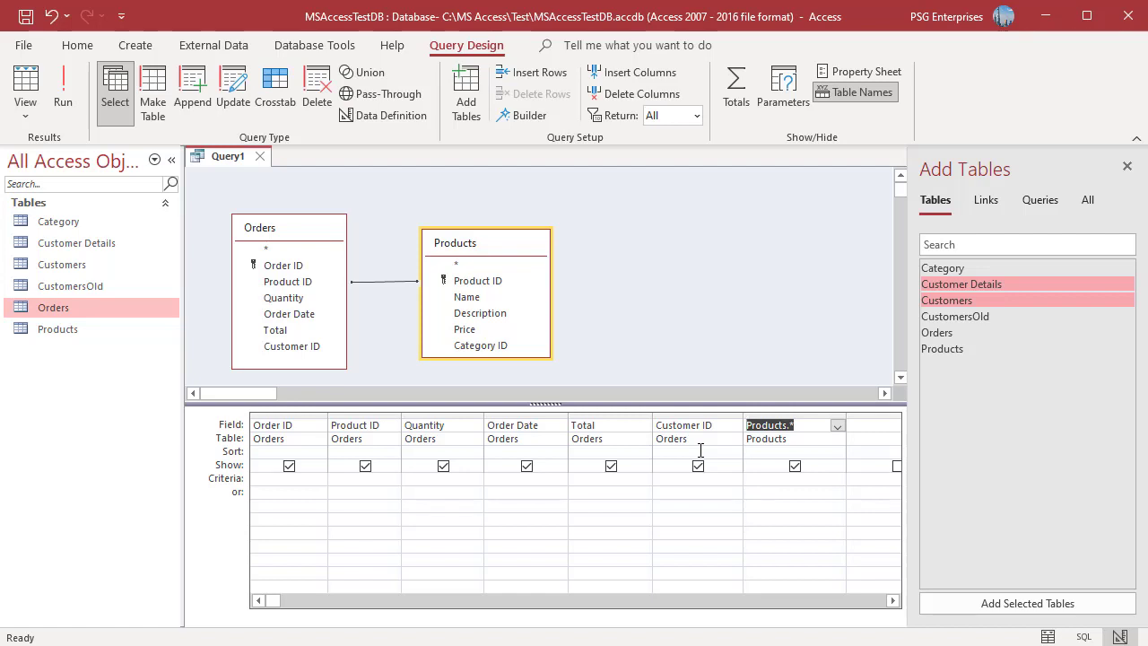
# Prefix the Orders Product ID field with 'Product:' and run the query to show 19 records.
pyautogui.click(333, 427)
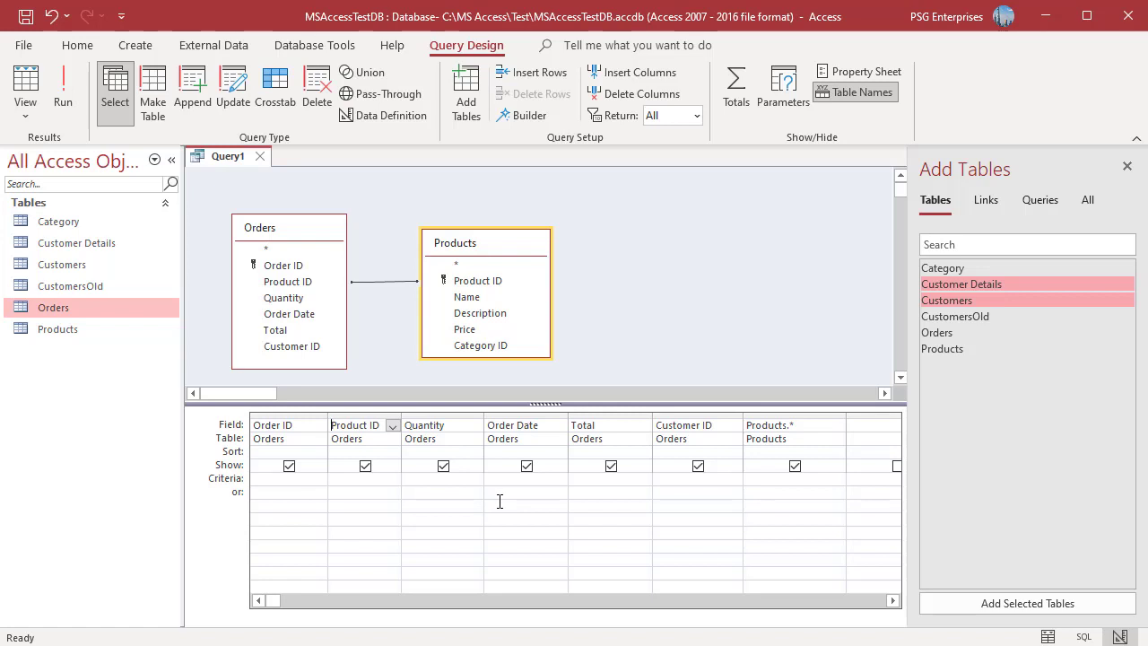
pyautogui.write('Product:Pro')
pyautogui.click(63, 101)
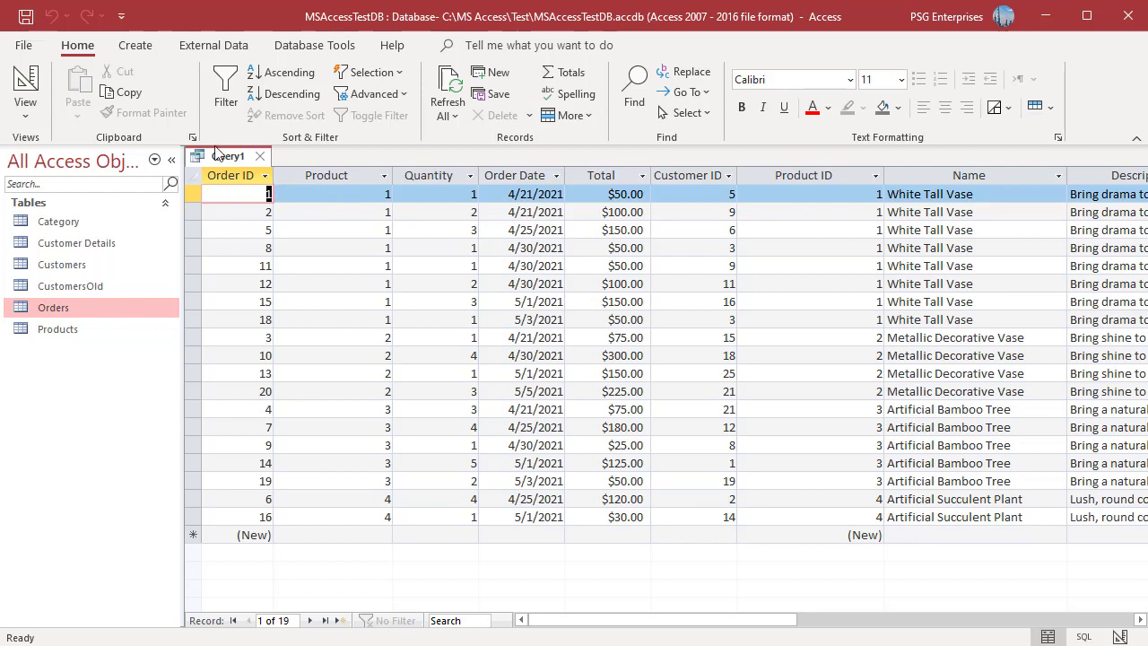
# Inspect the Orders.[Product ID] AS Product clause in SQL view, then return to Design view.
pyautogui.click(30, 120)
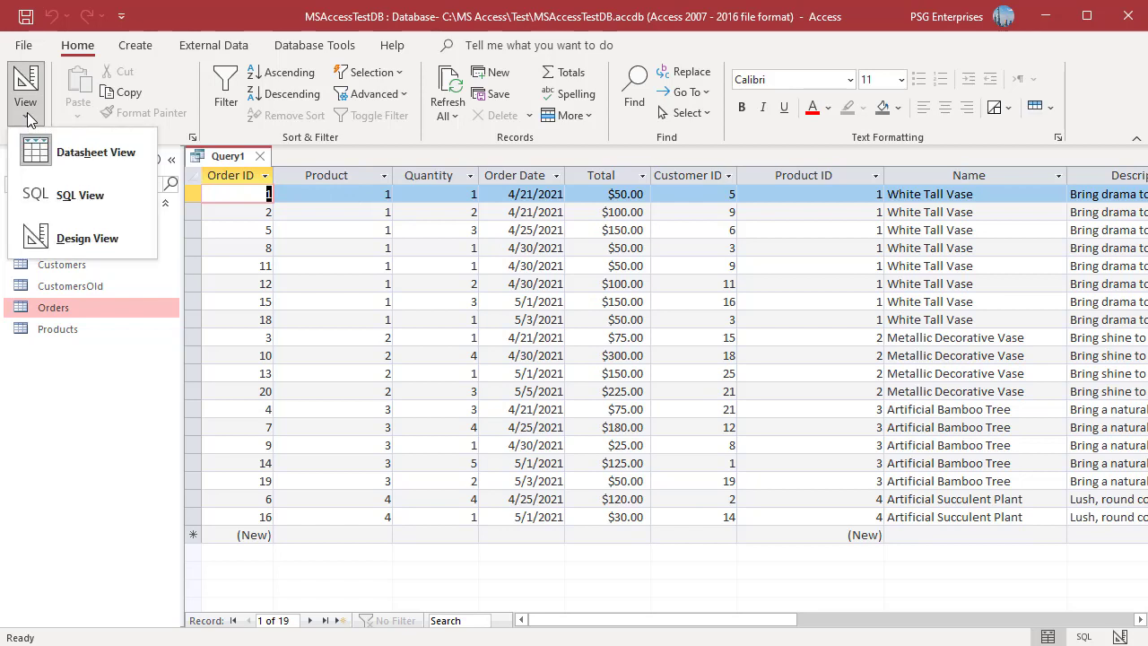
pyautogui.click(93, 198)
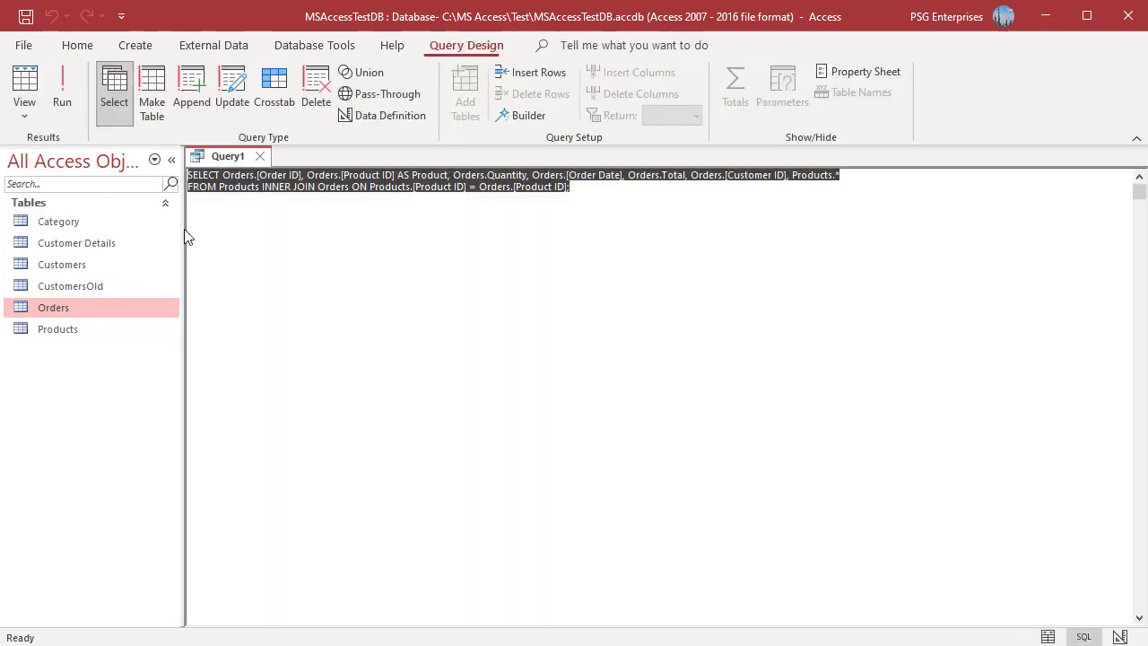
pyautogui.click(566, 356)
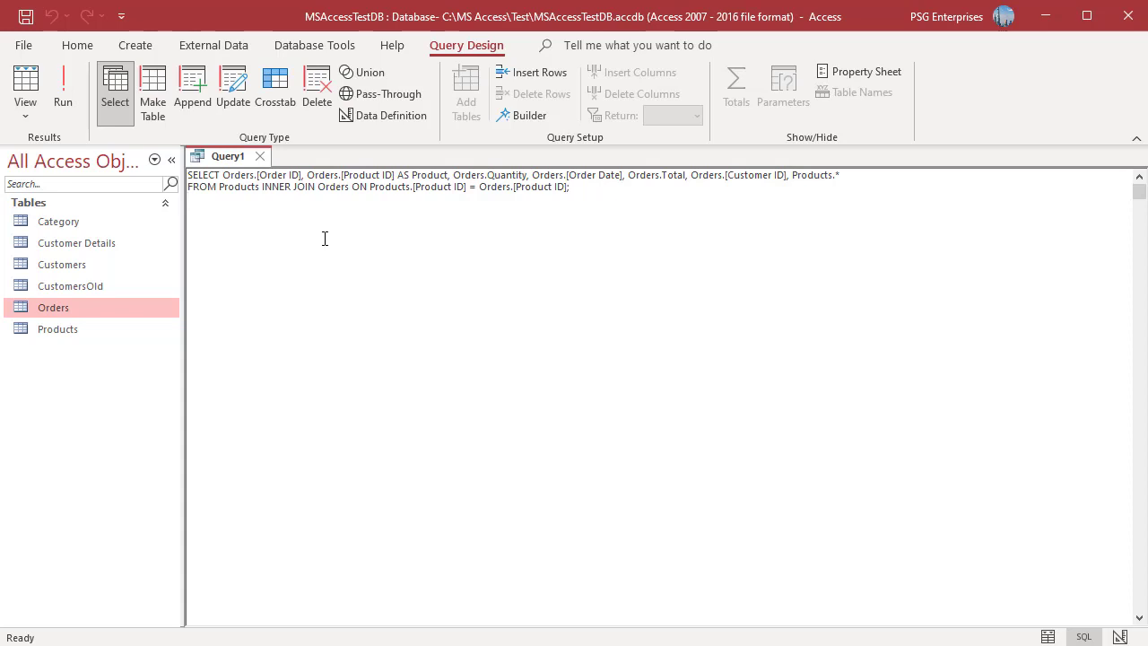
pyautogui.moveTo(448, 175); pyautogui.dragTo(314, 177)
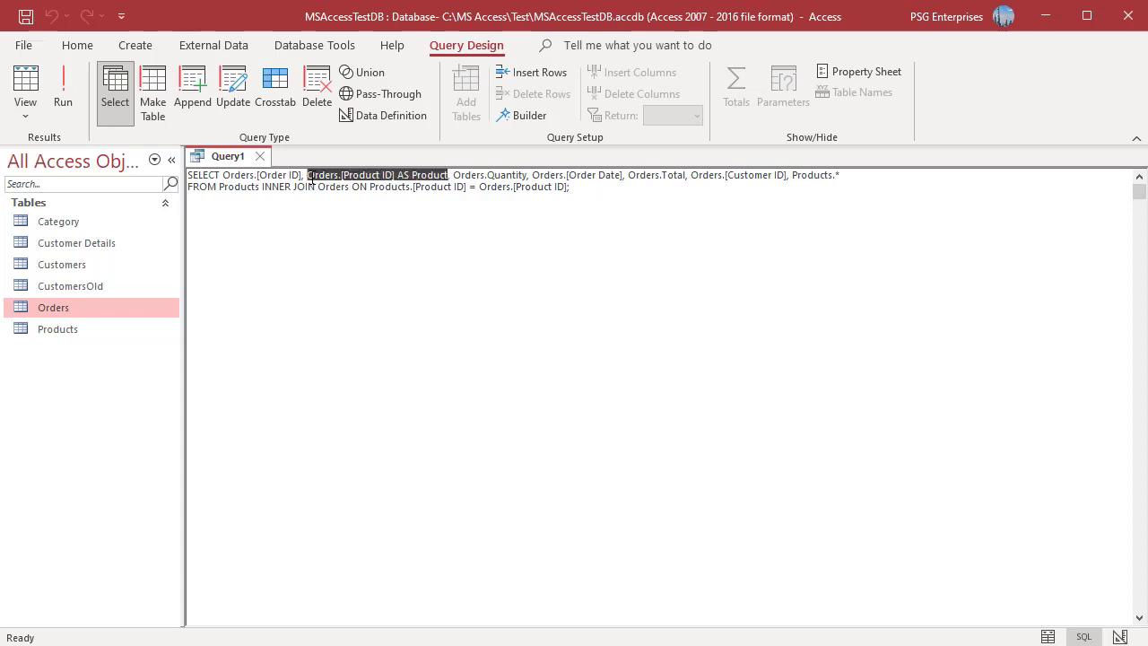
pyautogui.click(237, 161)
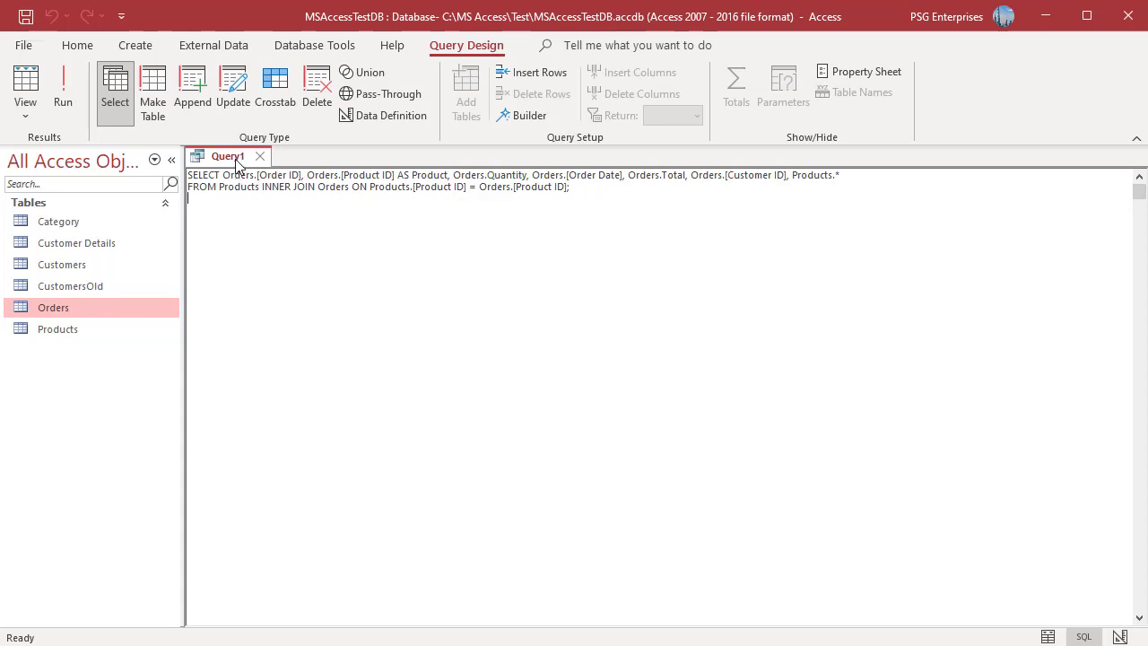
pyautogui.rightClick(237, 161)
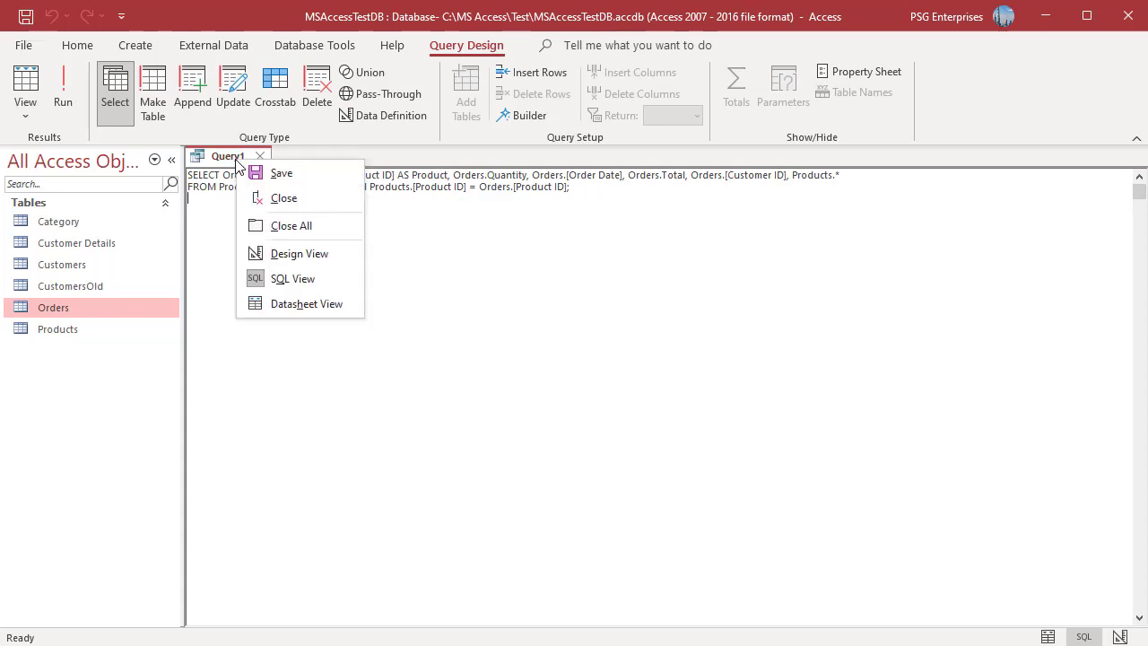
pyautogui.click(310, 253)
pyautogui.rightClick(612, 425)
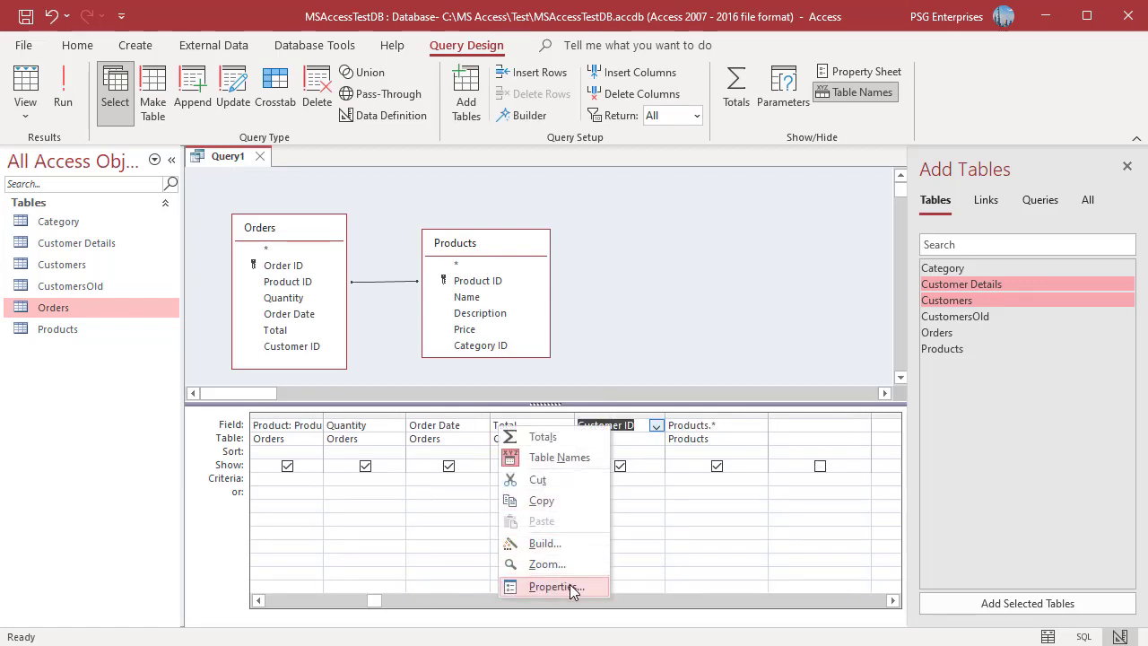
# Set the Customer ID column's Caption property to 'Customer No' in the Property Sheet.
pyautogui.click(629, 350)
pyautogui.click(628, 424)
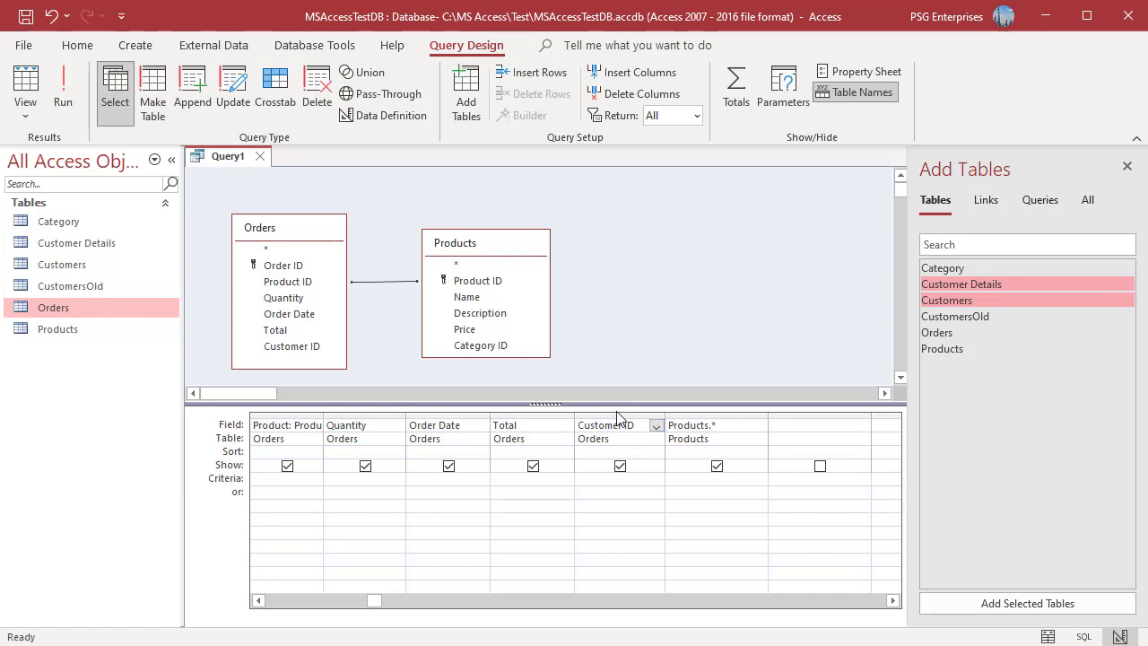
pyautogui.click(613, 416)
pyautogui.moveTo(613, 424); pyautogui.dragTo(615, 425)
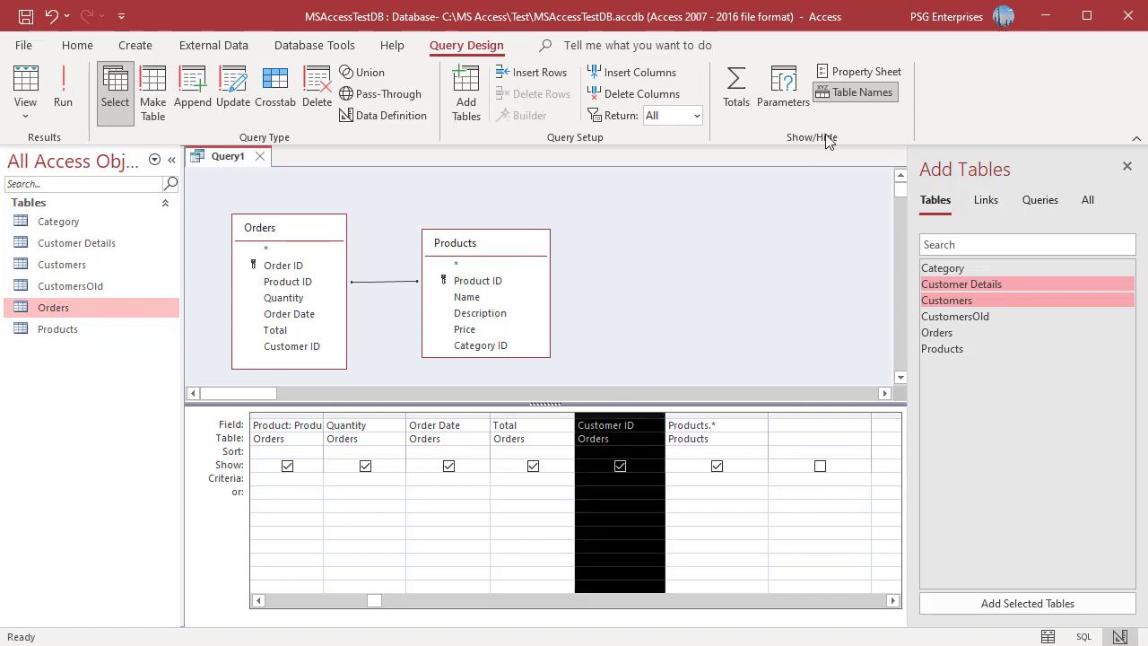
pyautogui.click(868, 73)
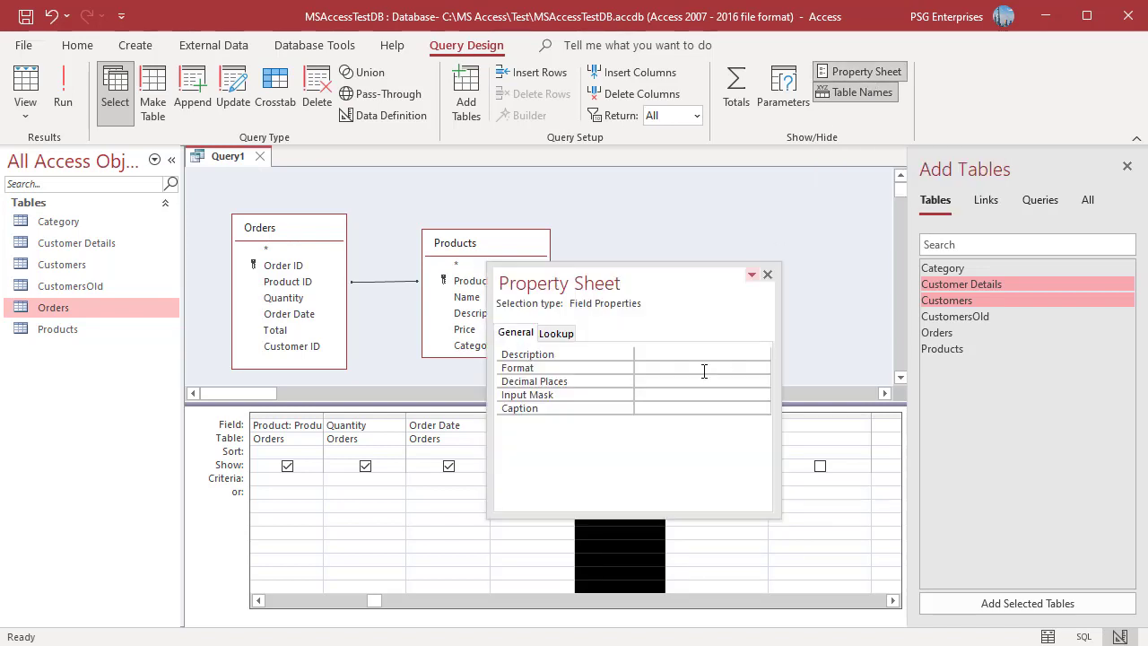
pyautogui.click(663, 408)
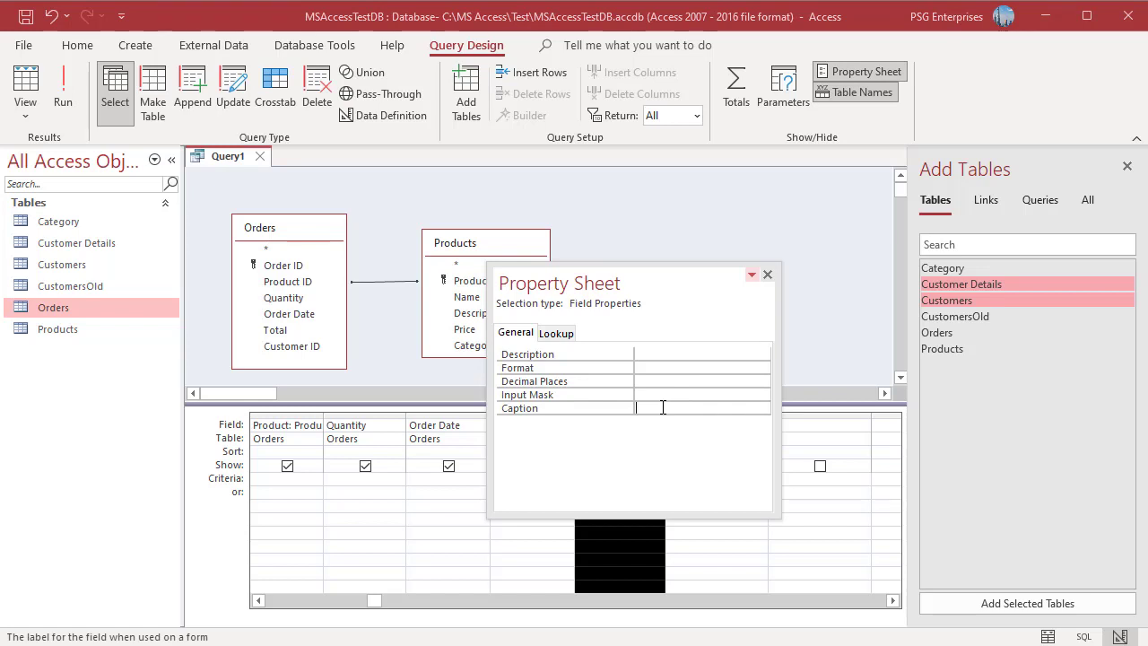
pyautogui.write('Customer No')
pyautogui.click(767, 276)
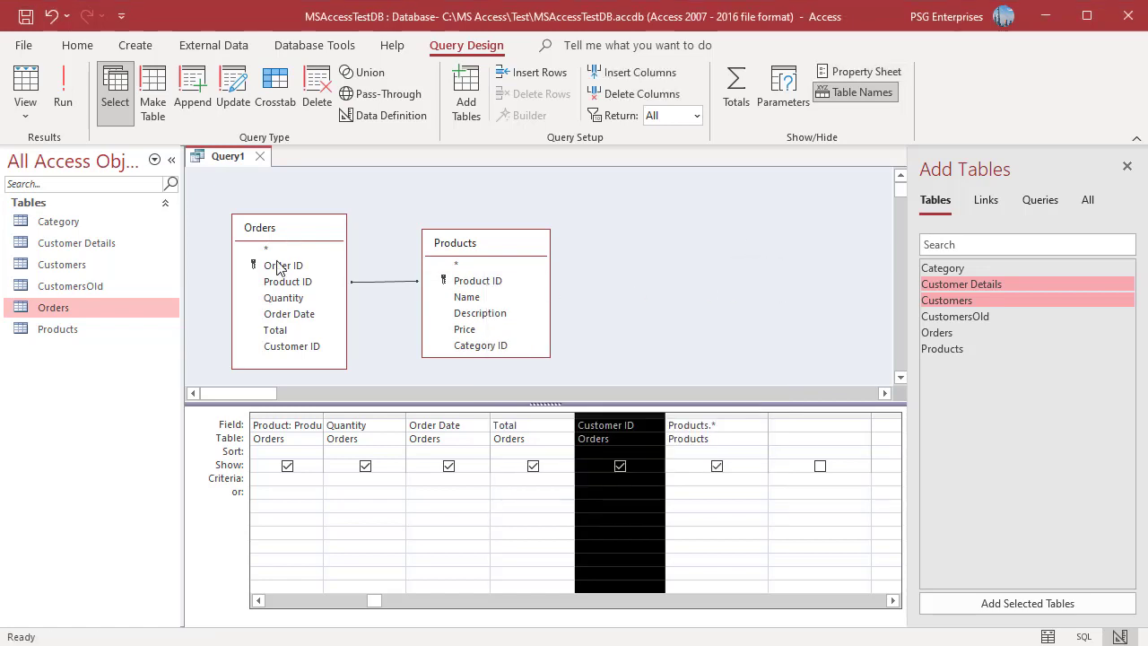
# Run the query to confirm the Customer No heading, check the SQL, and return to Design view.
pyautogui.click(64, 106)
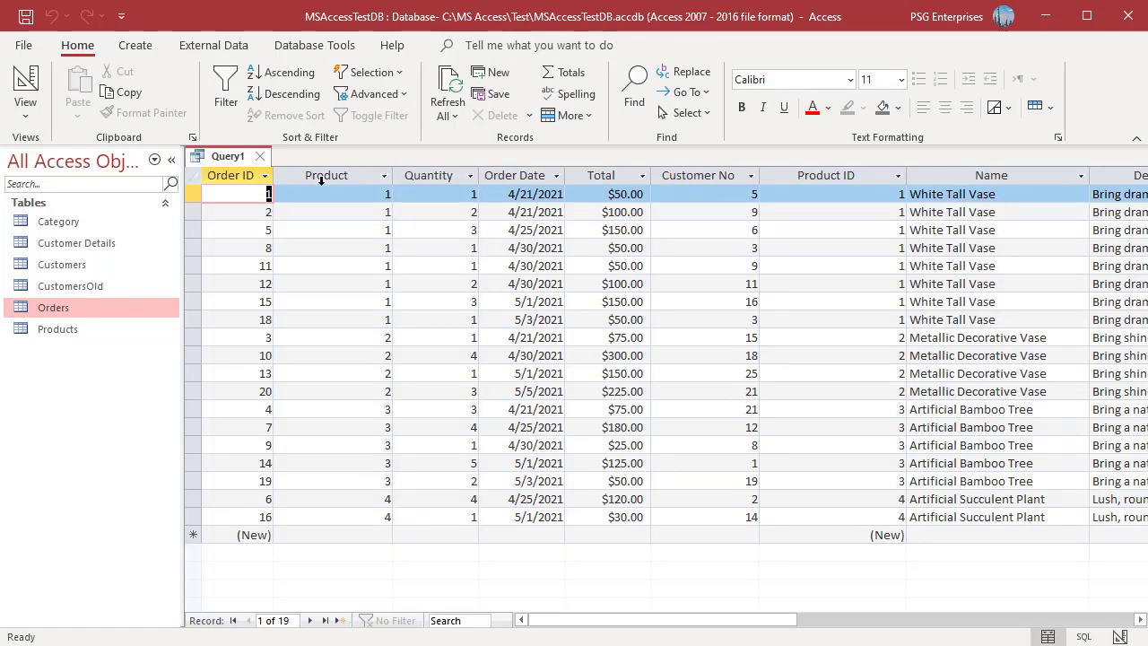
pyautogui.rightClick(225, 159)
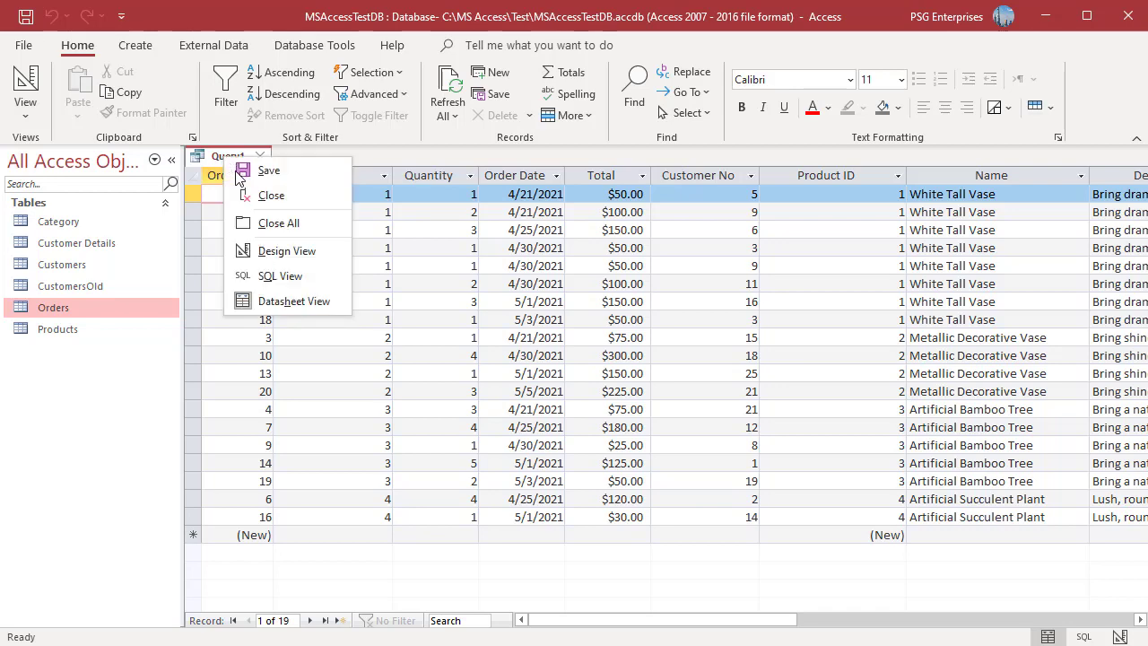
pyautogui.click(281, 276)
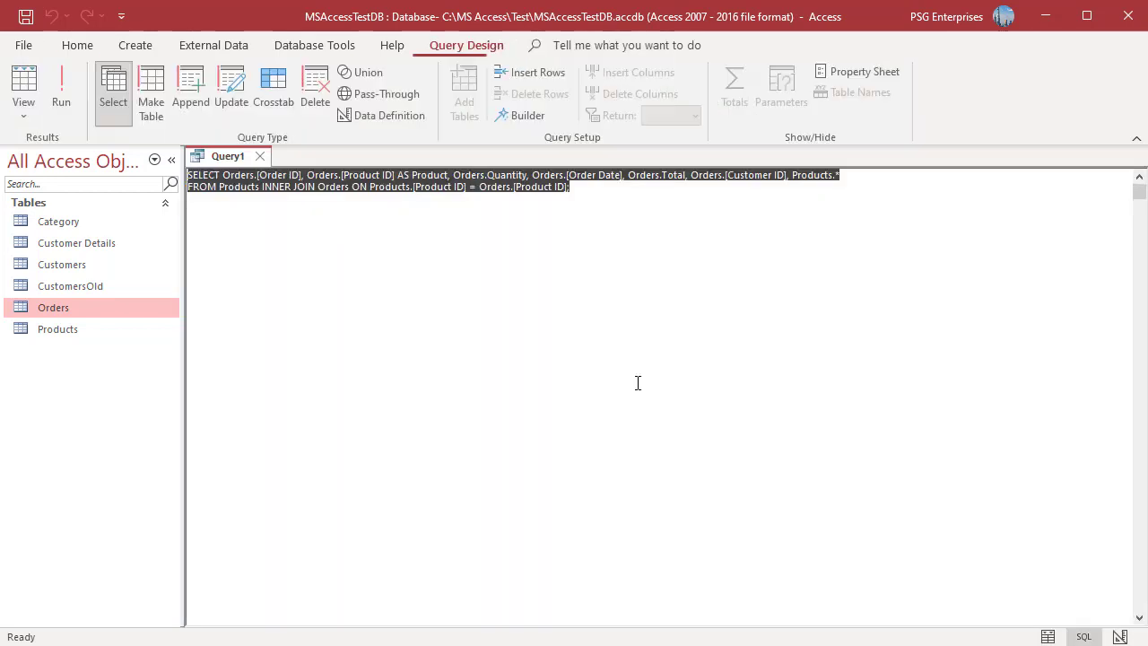
pyautogui.click(793, 344)
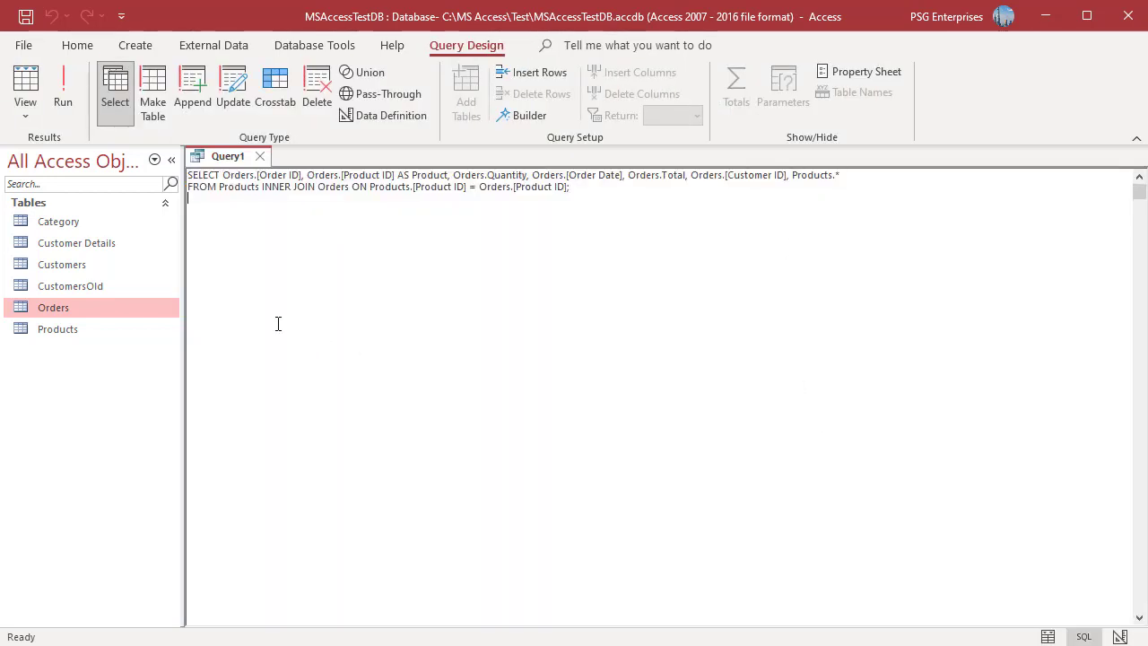
pyautogui.click(28, 110)
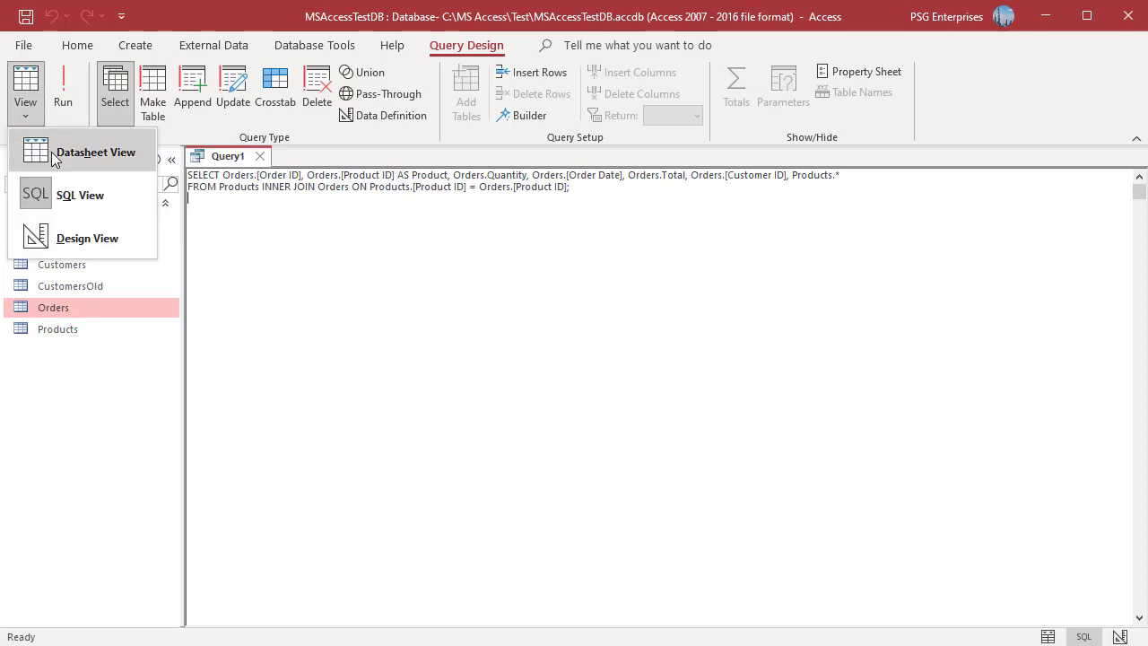
pyautogui.click(54, 236)
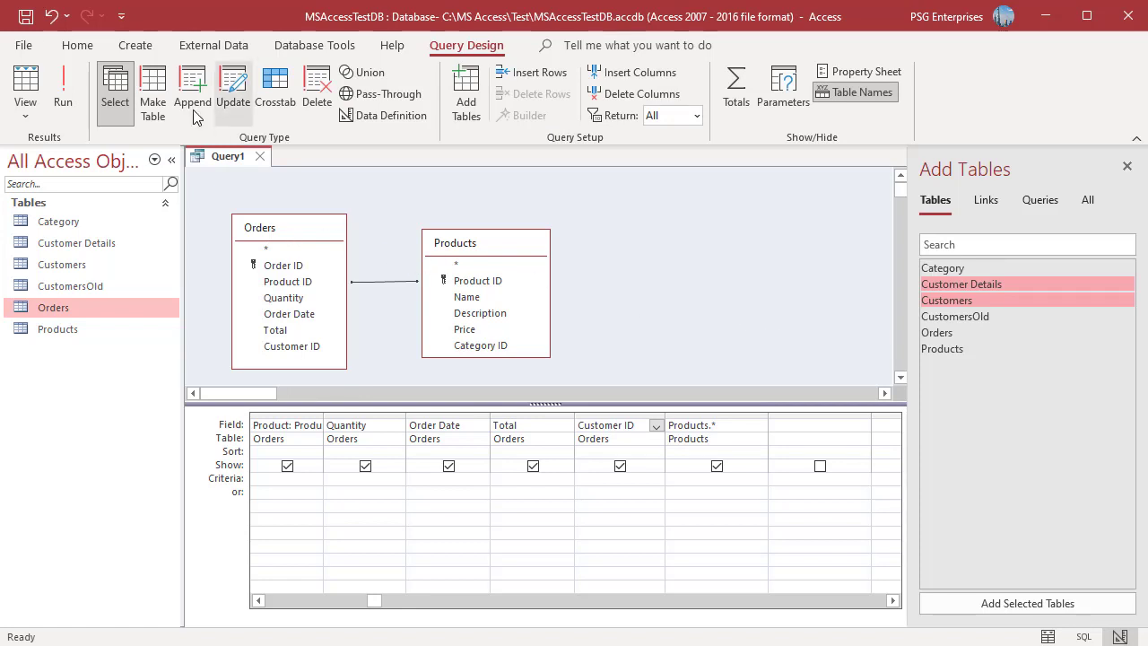
# Save the query, entering the name 'Orders Q' in the Save As dialog.
pyautogui.click(26, 17)
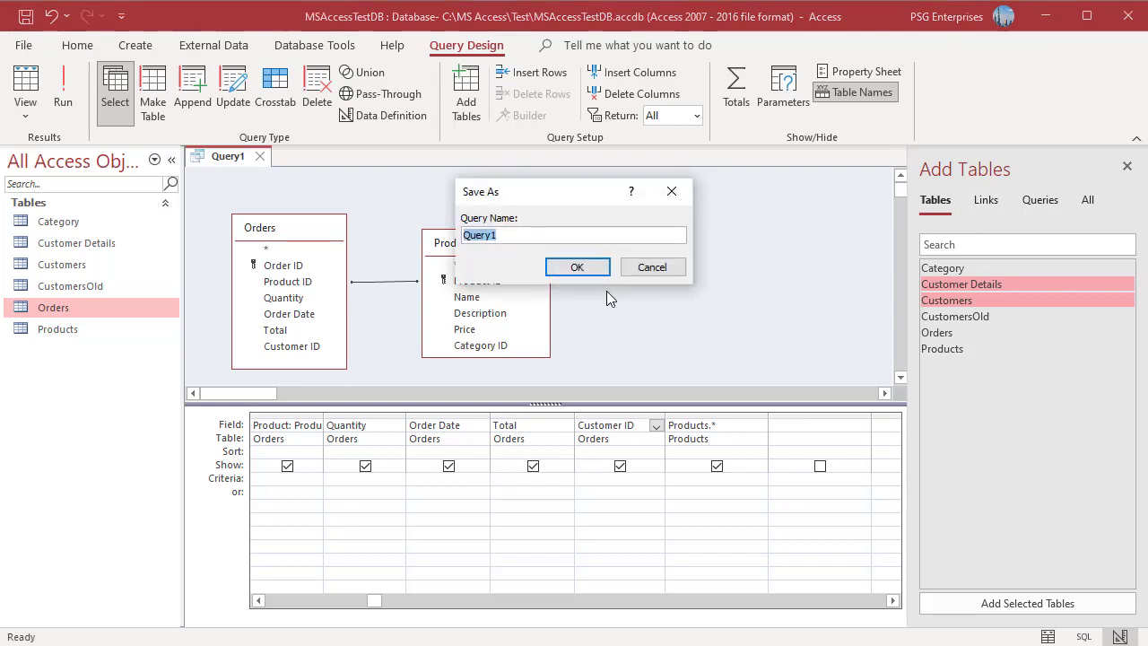
pyautogui.write('Orders')
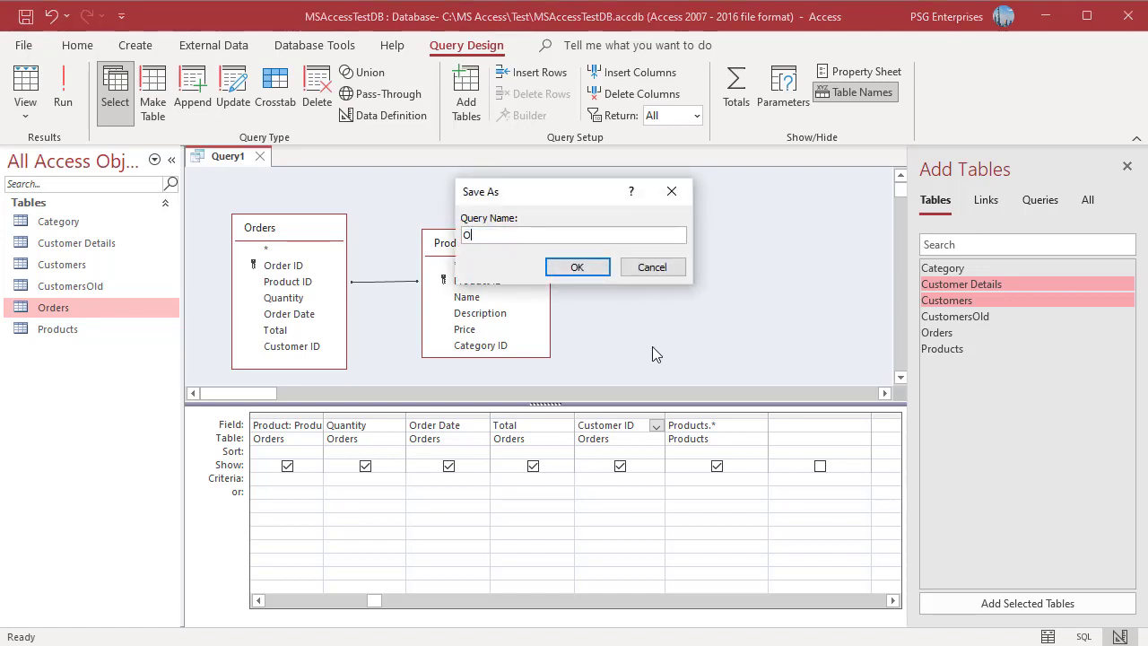